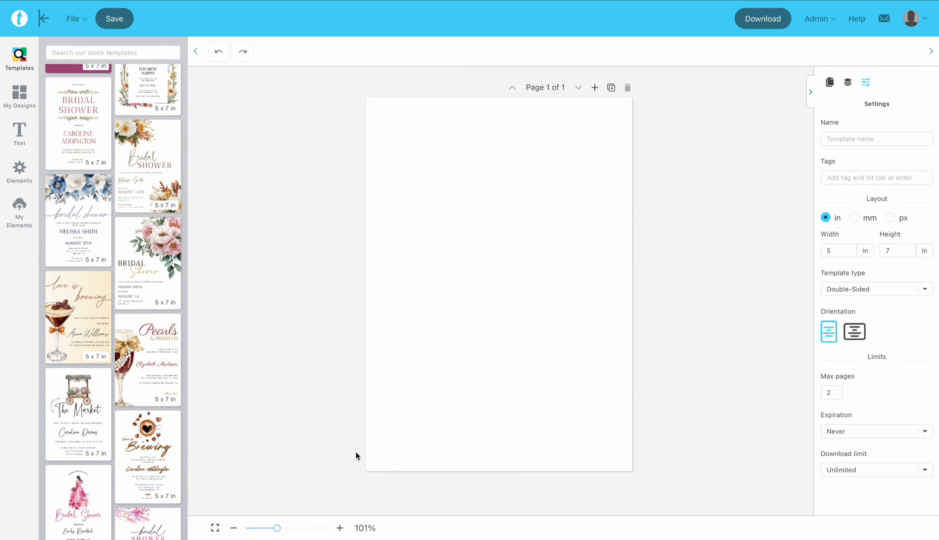
Step: Browse the stock templates and load the 5 x 7 in save-the-date design with the single large photo of a couple embracing
scroll(165, 260, "down", 8)
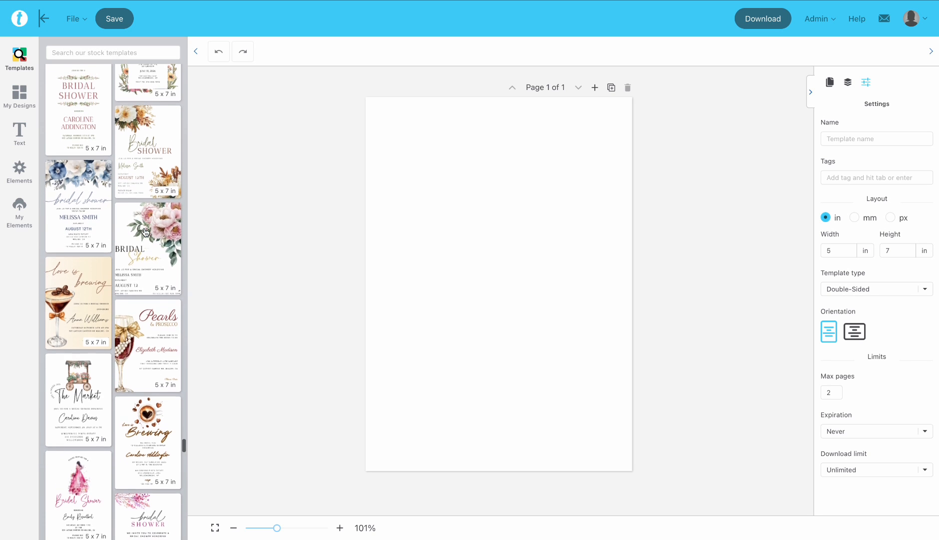
scroll(144, 232, "down", 8)
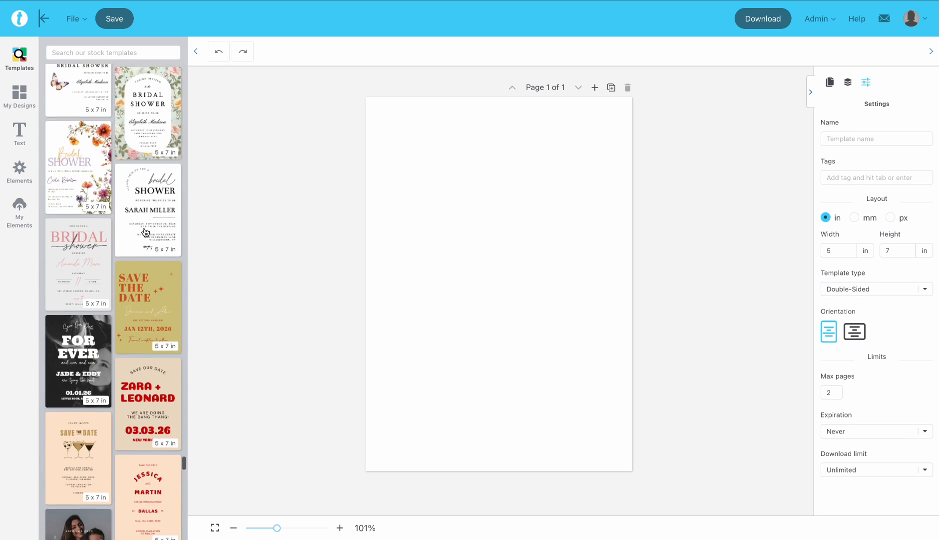
scroll(145, 232, "down", 3)
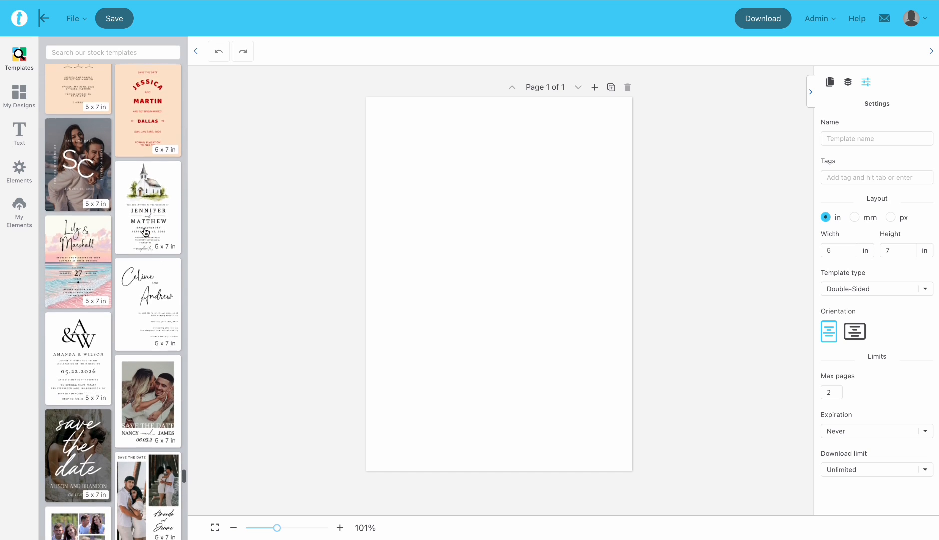
scroll(146, 233, "down", 1)
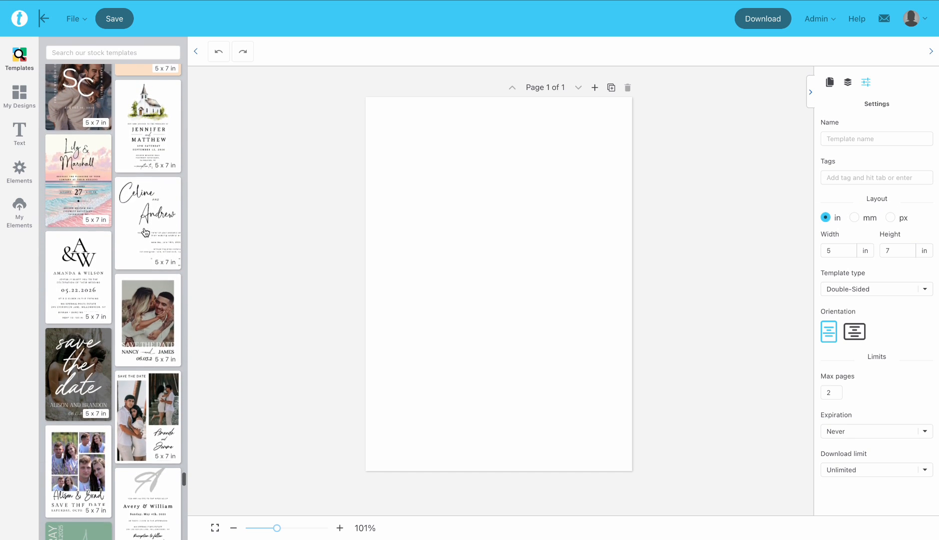
left_click(152, 321)
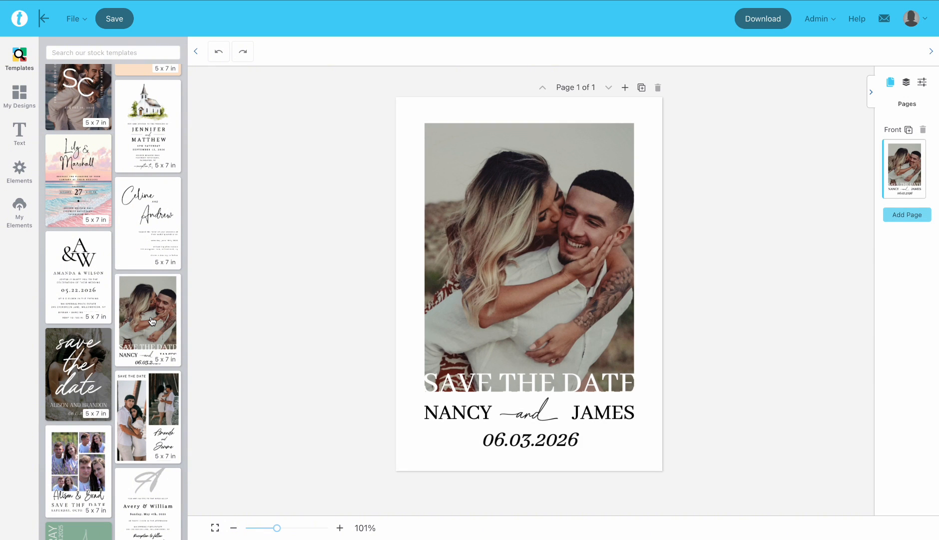
Step: Change the template to landscape, 7 by 5 in, and scale the whole design down to fit the page's left half
left_click(923, 82)
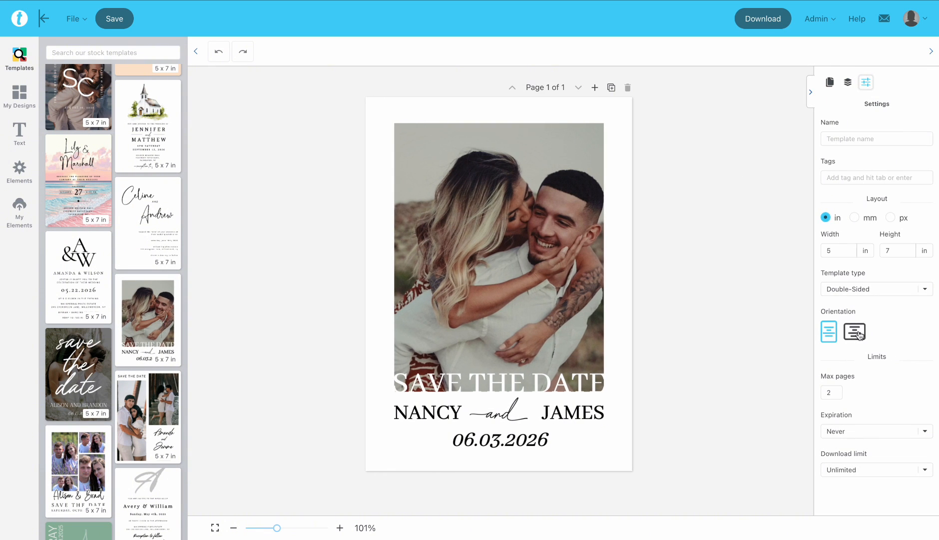
left_click(855, 331)
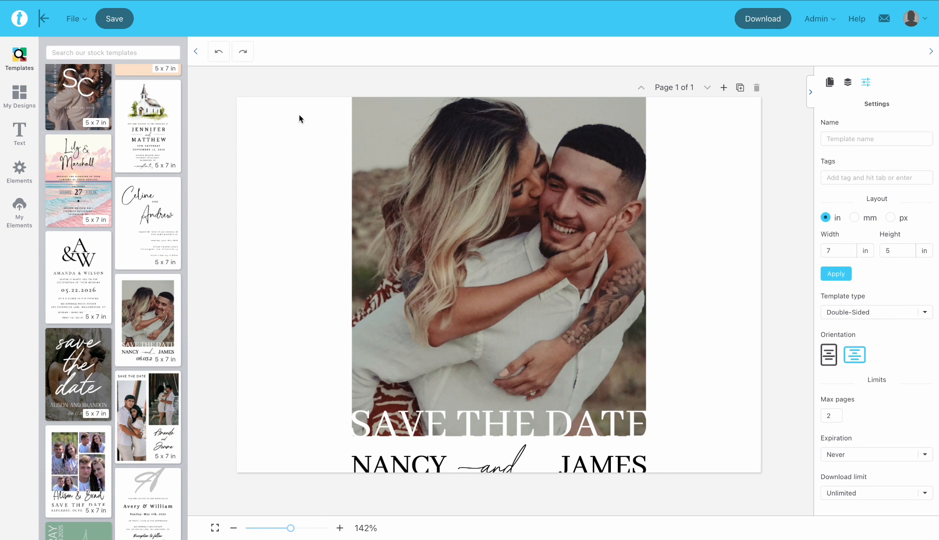
left_click_drag(298, 115, 655, 429)
left_click_drag(589, 142, 503, 197)
left_click_drag(577, 106, 530, 165)
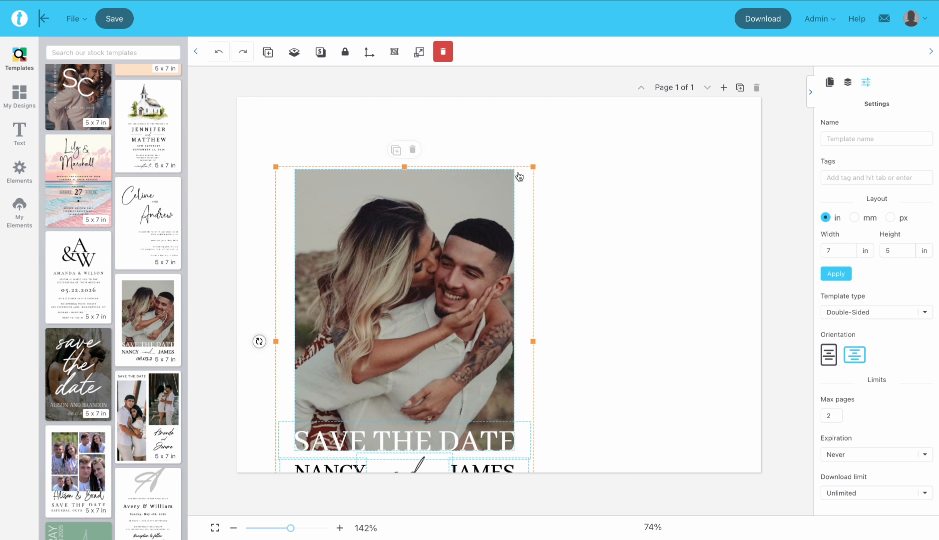
left_click_drag(439, 259, 404, 202)
left_click(576, 268)
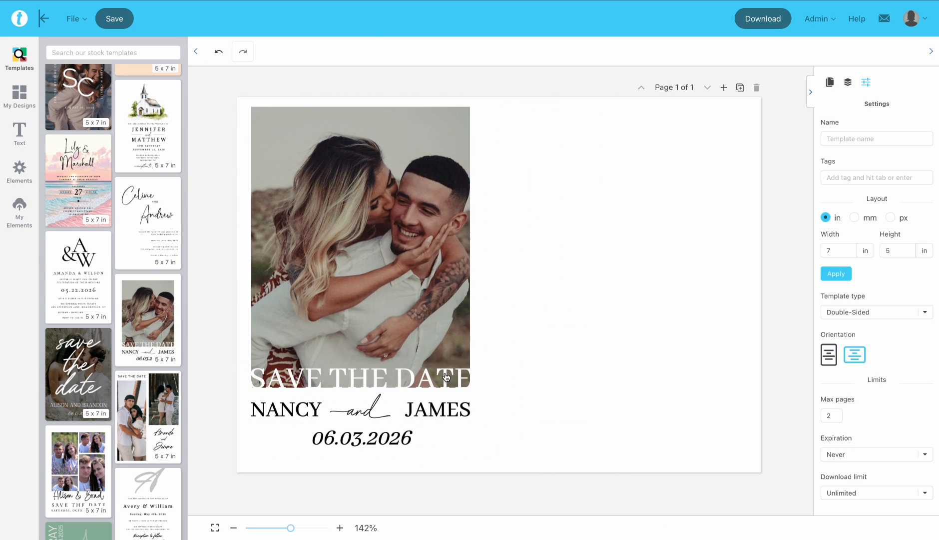
Step: Move the save-the-date heading, the couple's names and the date together onto the blank right half of the page
left_click(370, 411)
left_click(431, 416, "shift")
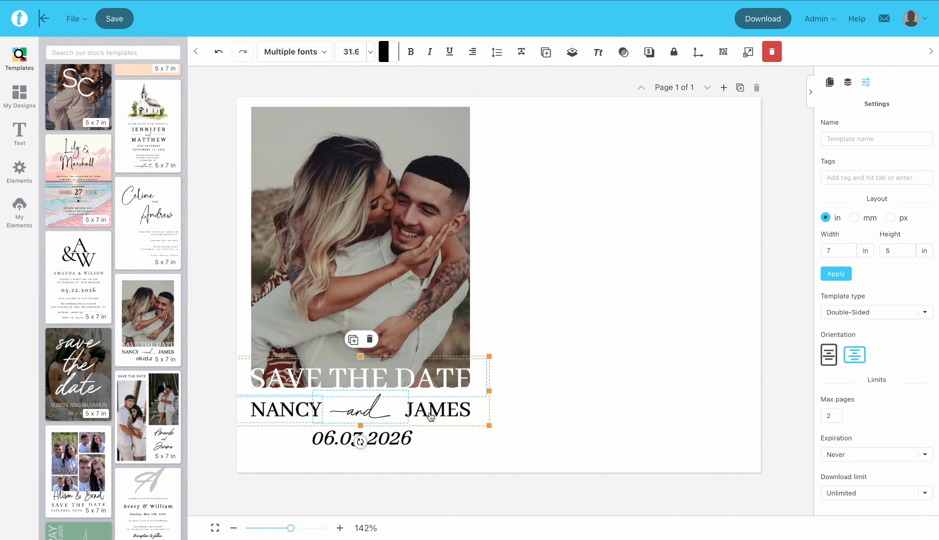
left_click(395, 450, "shift")
left_click(452, 408)
left_click_drag(452, 408, 702, 174)
Step: Align the couple's photo with the page's top-left corner and enlarge it to fill the left half at full page height
left_click(395, 263)
left_click_drag(394, 264, 384, 256)
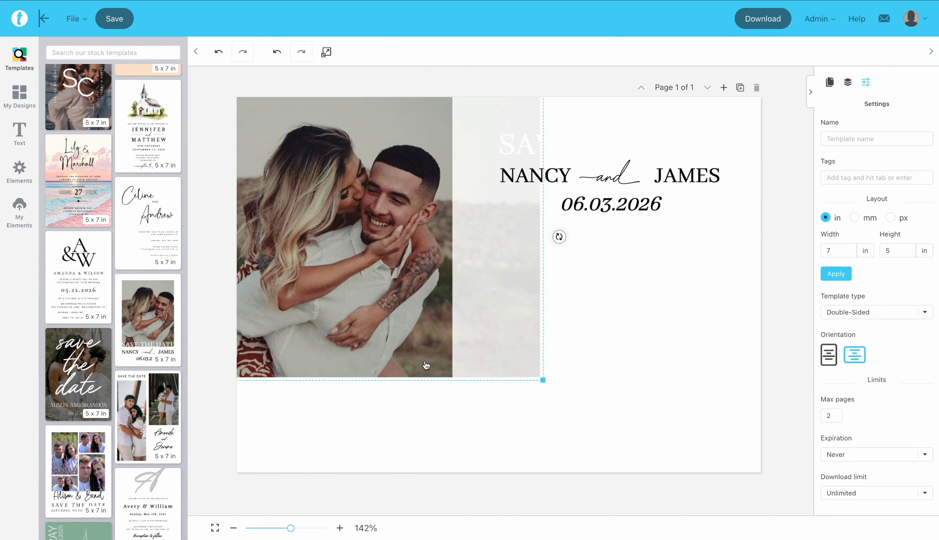
left_click_drag(455, 380, 495, 444)
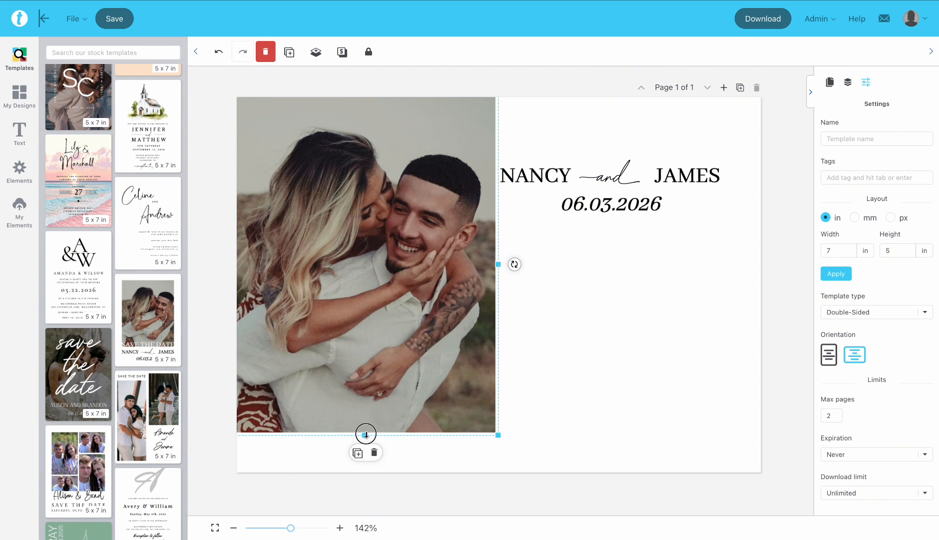
left_click_drag(365, 434, 373, 480)
left_click(640, 359)
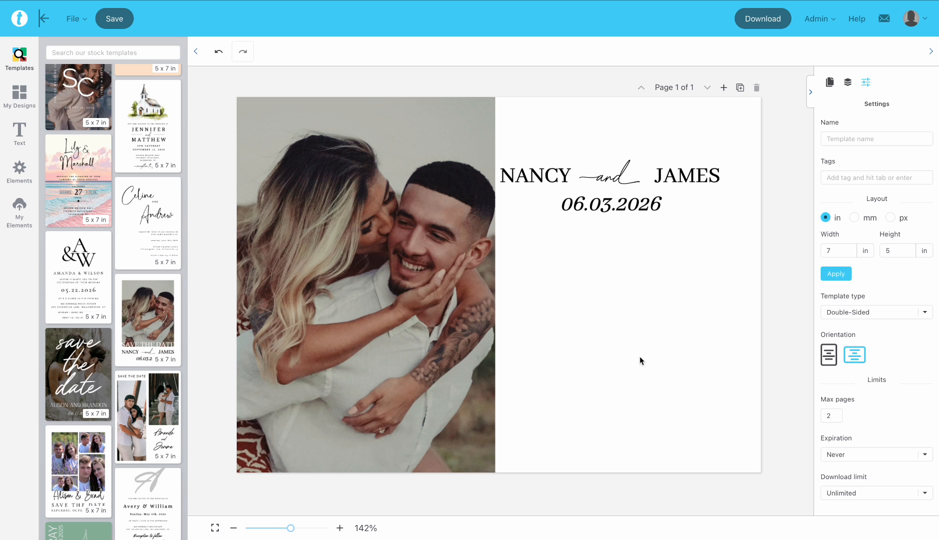
Step: Recolor the white "SAVE THE DATE" heading to brown B46528 from the color history
left_click(616, 151)
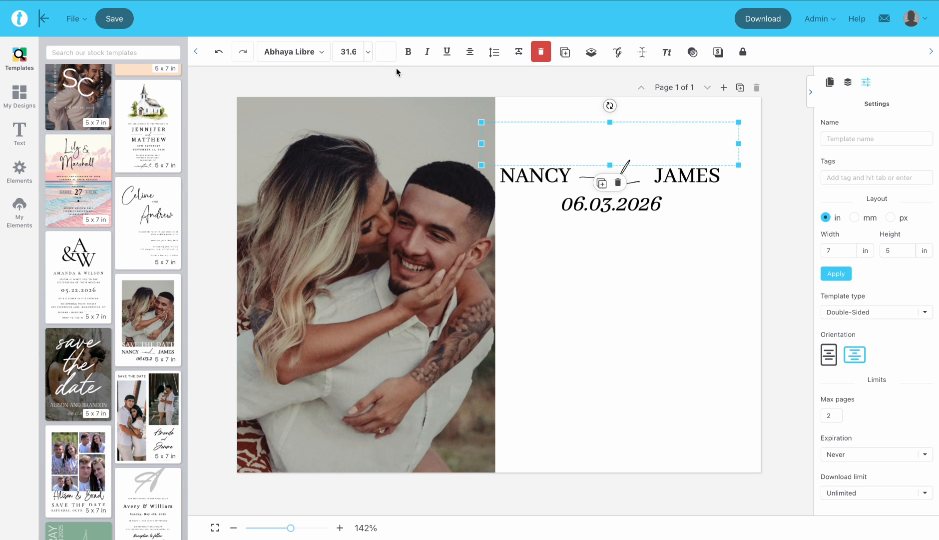
left_click(386, 52)
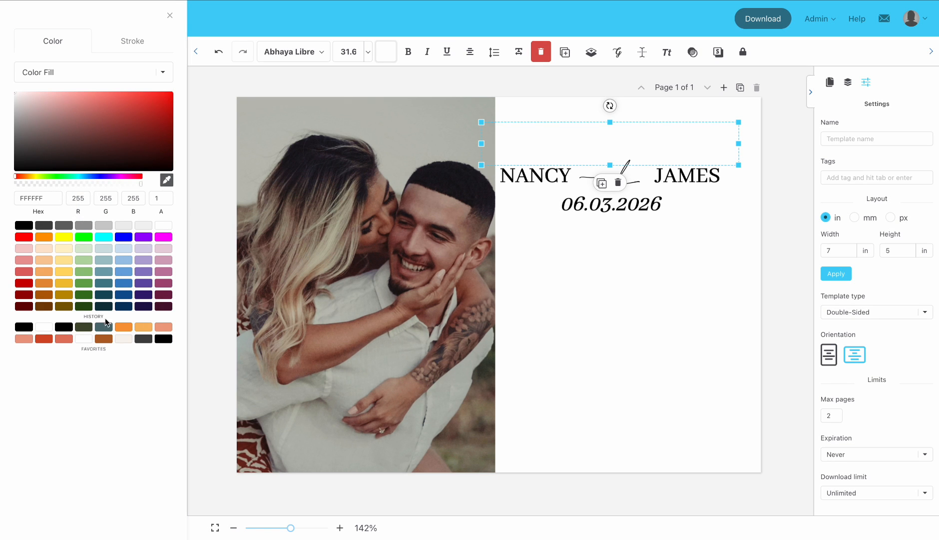
left_click(105, 339)
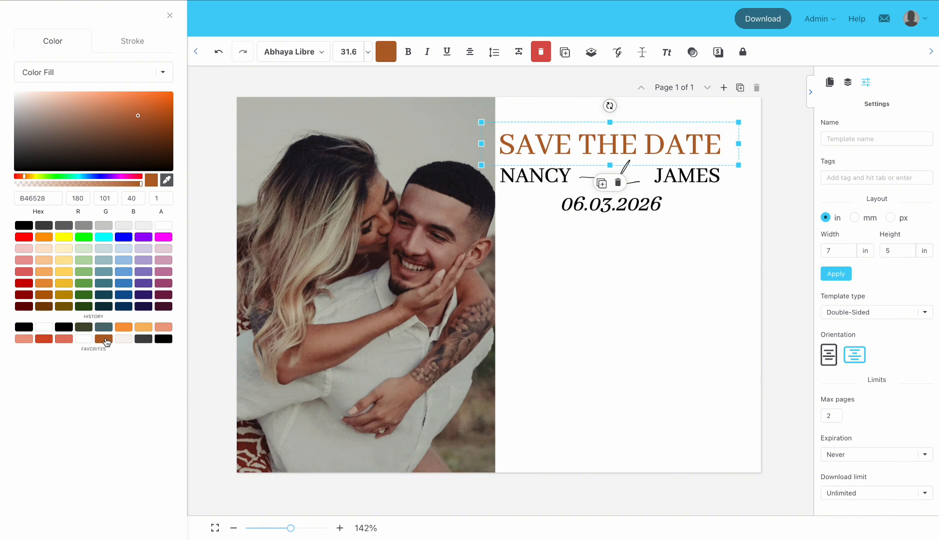
left_click(574, 241)
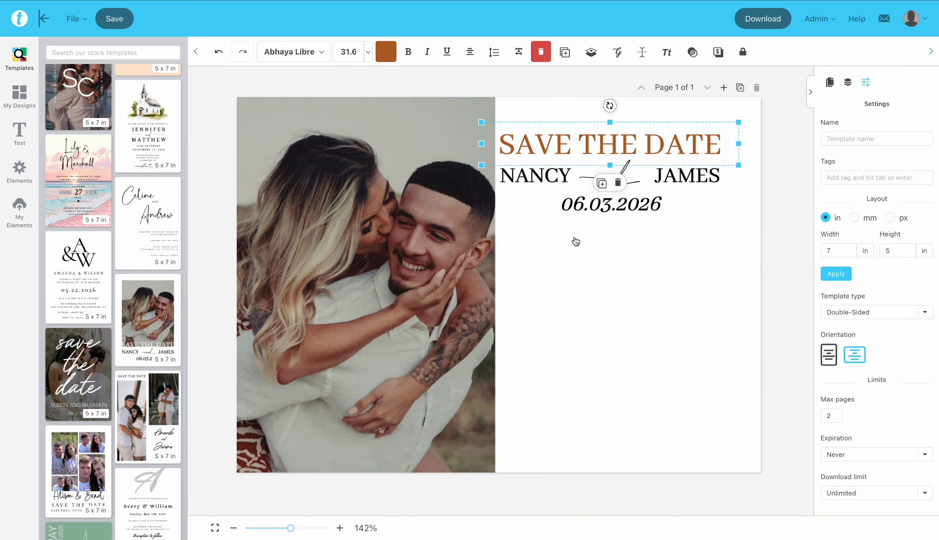
Step: Recolor both of the couple's names and the script "and" to the same brown B46528 as the heading
left_click(554, 174)
left_click(611, 180, "shift")
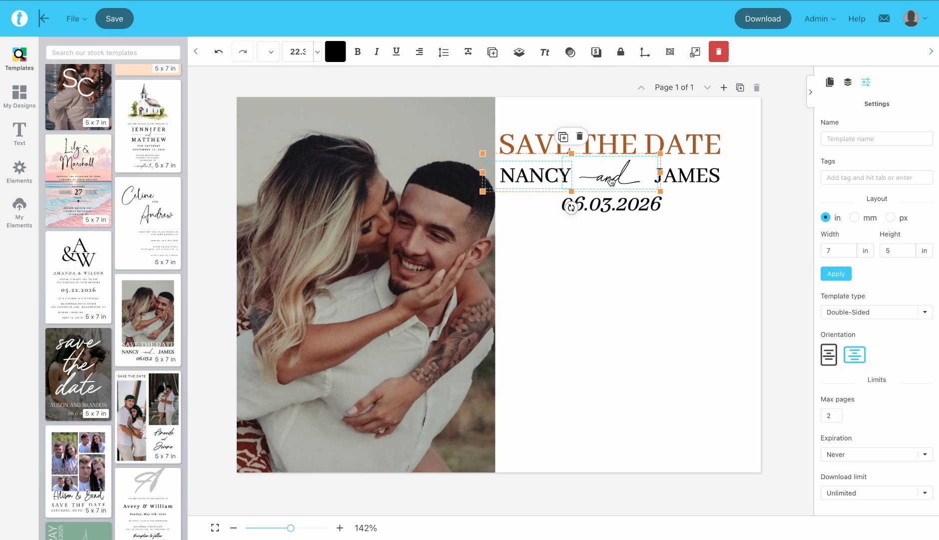
left_click(684, 178, "shift")
left_click(389, 52)
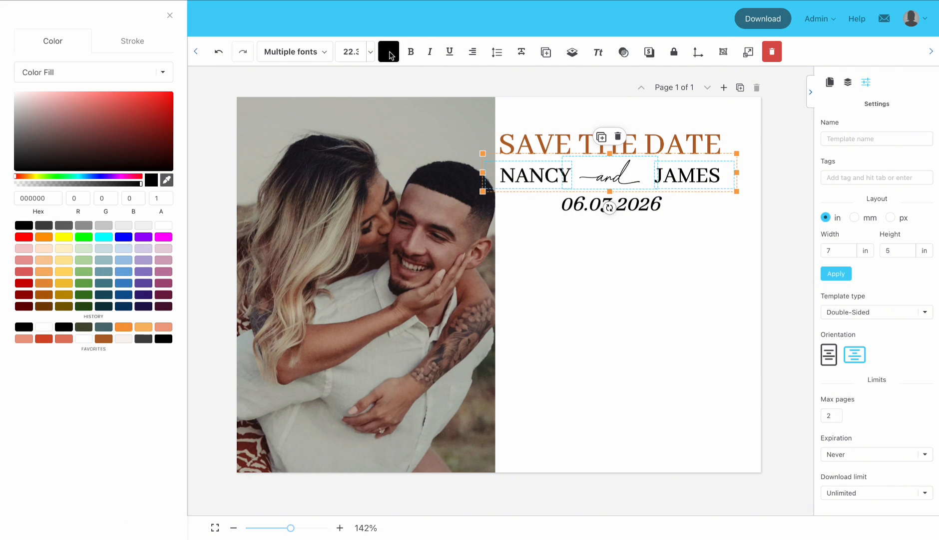
left_click(104, 339)
left_click(594, 230)
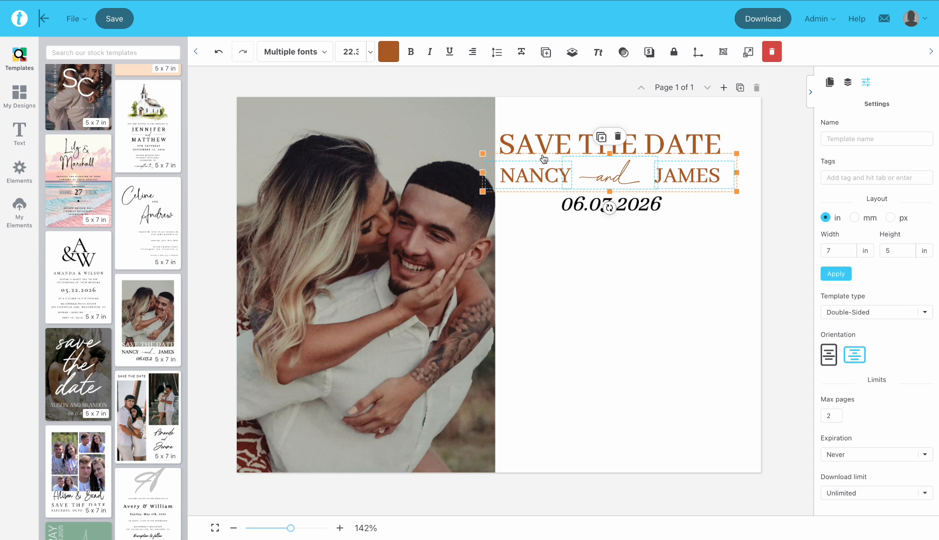
Step: Scale the heading and names line down slightly, and move the names and the date lower to open gaps between the lines
left_click(684, 182)
left_click_drag(730, 121, 688, 147)
left_click_drag(615, 204, 615, 241)
left_click(664, 215)
left_click(686, 179)
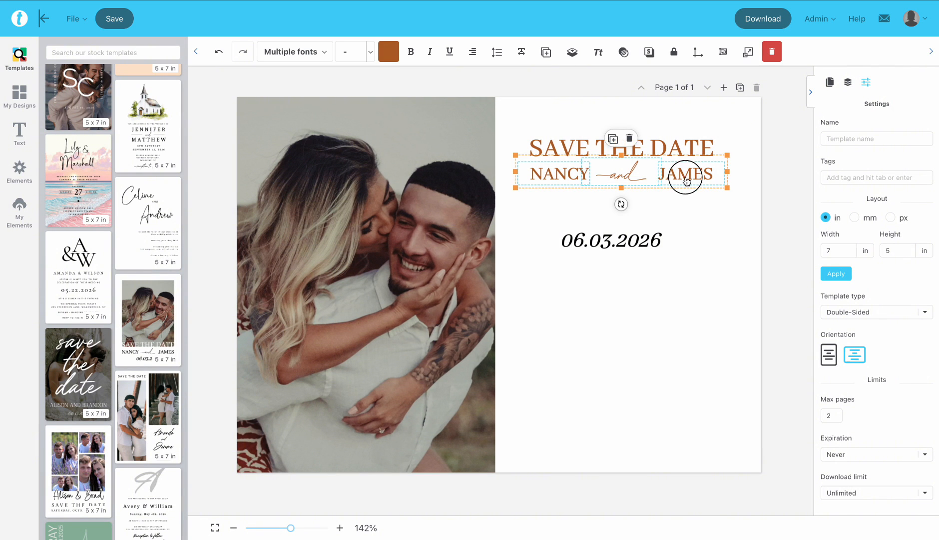
left_click_drag(686, 180, 686, 200)
Step: Duplicate the "SAVE THE DATE" heading, place the copy below the date and change its text to "FOR THE WEDDING OF"
left_click(622, 149)
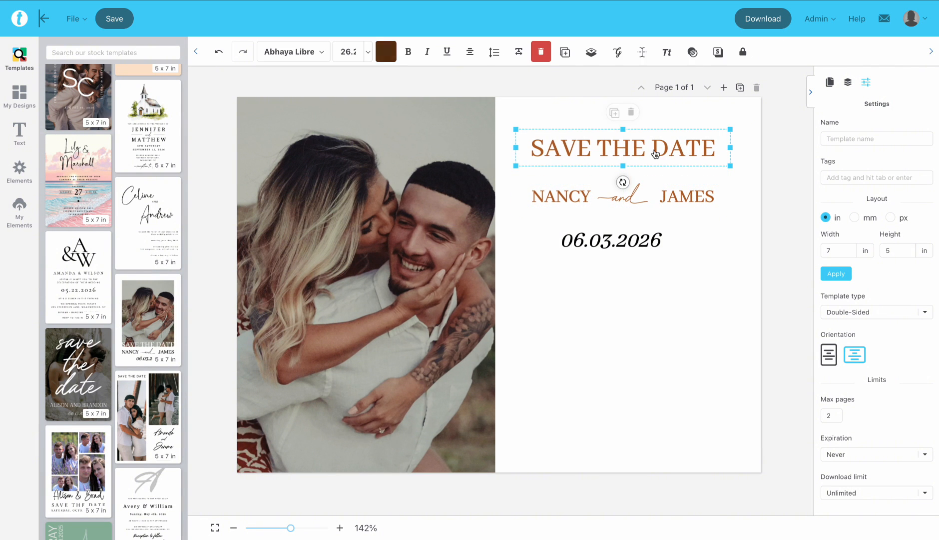
left_click(615, 113)
left_click_drag(566, 289, 674, 287)
double_click(674, 288)
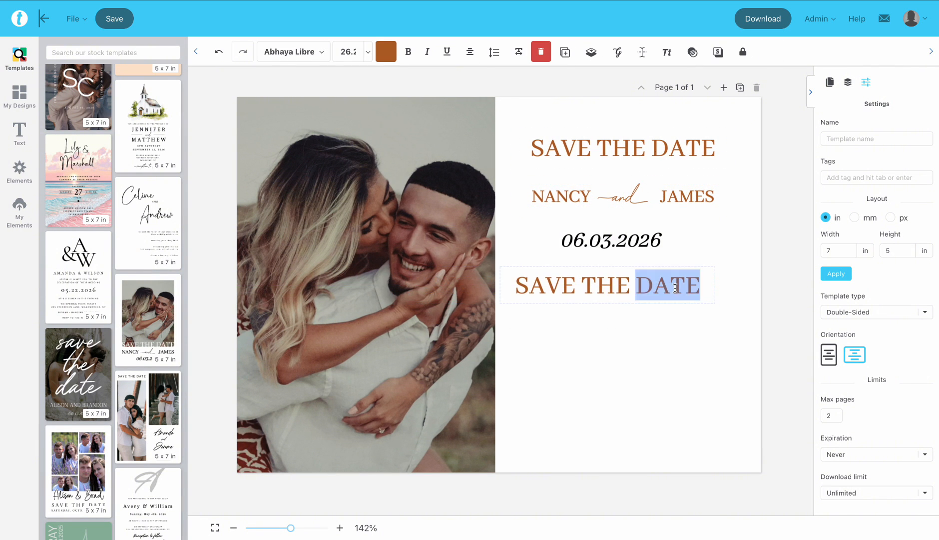
key("ctrl+a")
key("BackSpace")
type("FOR THE WEDDING OF")
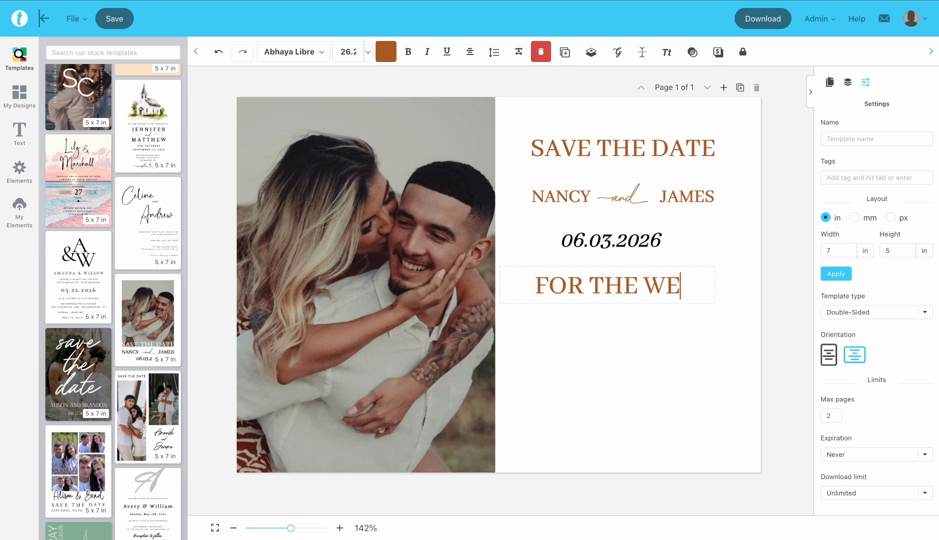
Step: Shrink "FOR THE WEDDING OF" to fit on one line and place it between the heading and the couple's names
left_click(691, 372)
left_click(672, 330)
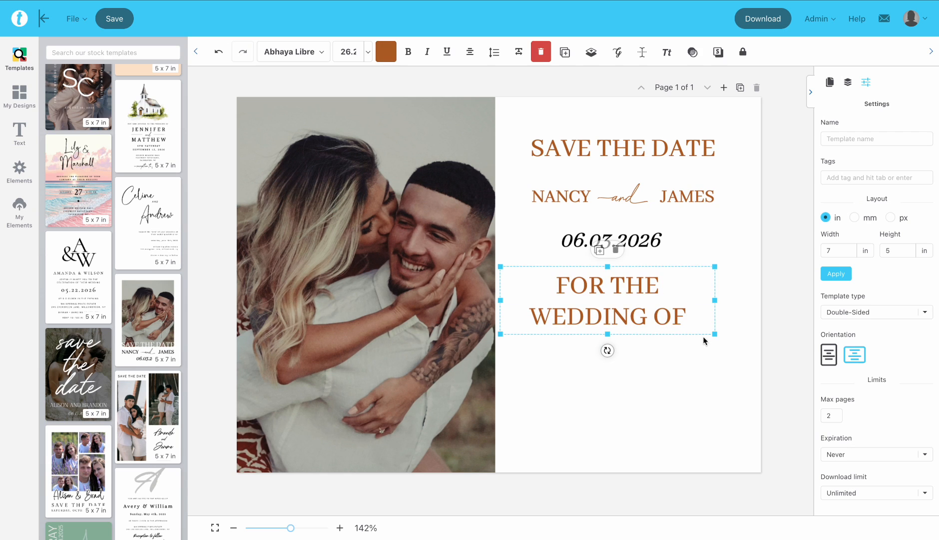
left_click_drag(715, 333, 725, 161)
left_click(693, 223)
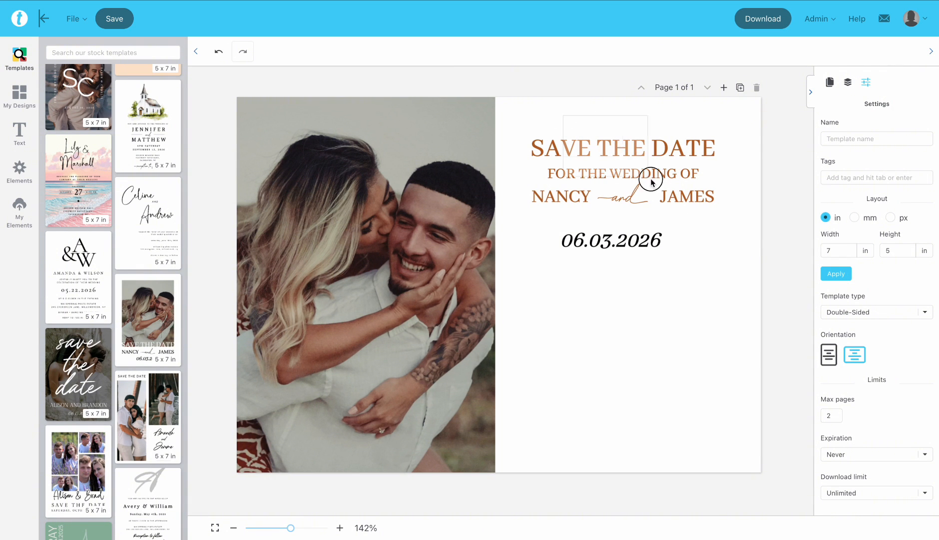
Step: Move the heading, wedding line and names lower on the page with even spacing, and place the date well below them
left_click_drag(687, 196, 690, 220)
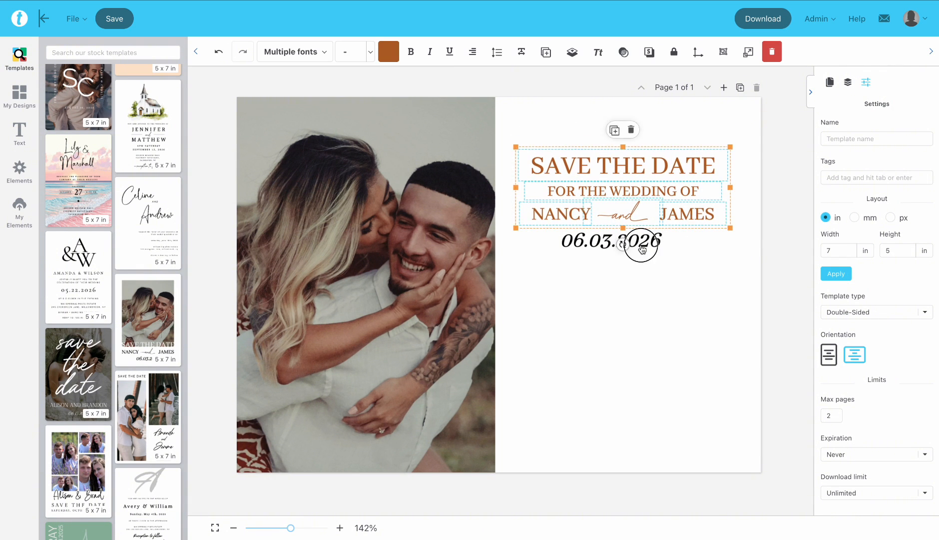
left_click_drag(642, 245, 662, 316)
left_click(691, 220)
left_click_drag(691, 220, 692, 232)
left_click_drag(677, 200, 677, 205)
left_click_drag(677, 167, 684, 198)
left_click(566, 253)
left_click(691, 231)
left_click(684, 197)
left_click(656, 267)
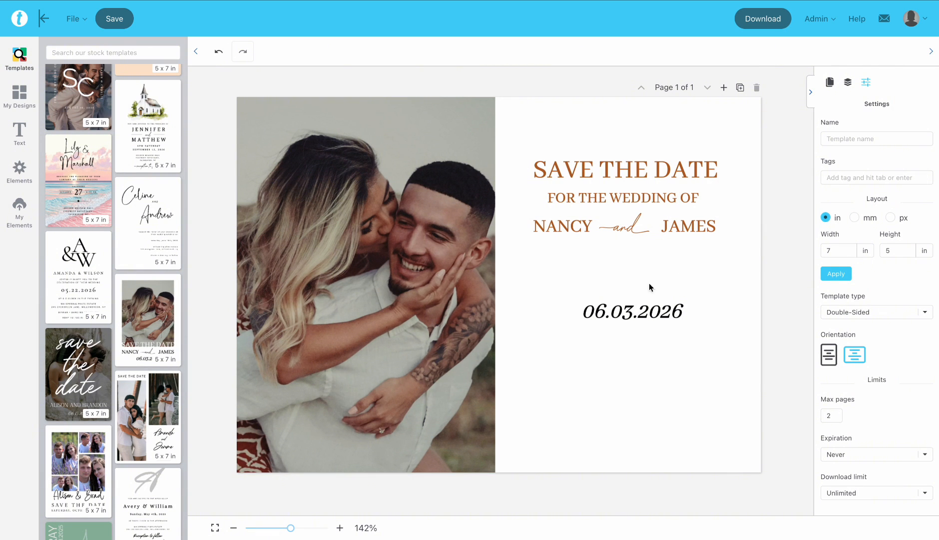
Step: Delete the date text and add a calendar element for November 2026 in its place
left_click(636, 314)
key("Delete")
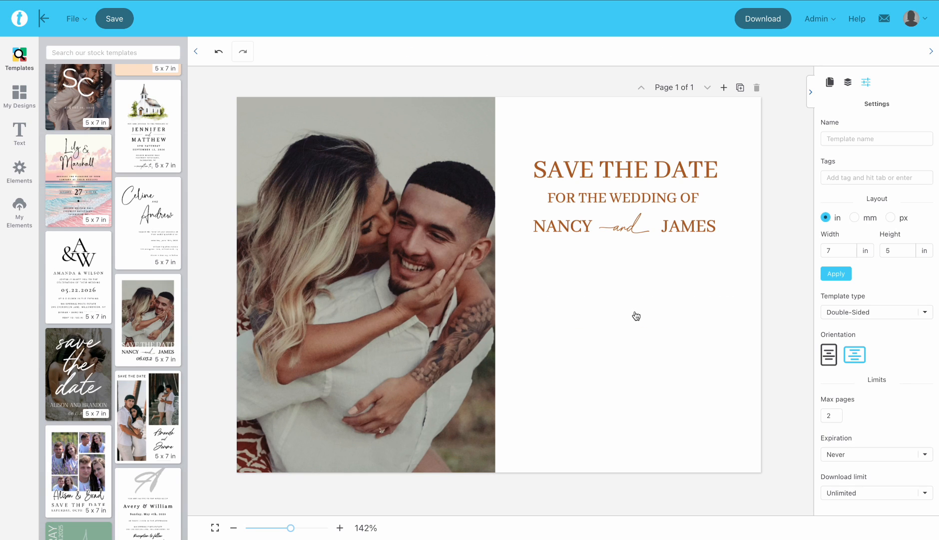
left_click(20, 173)
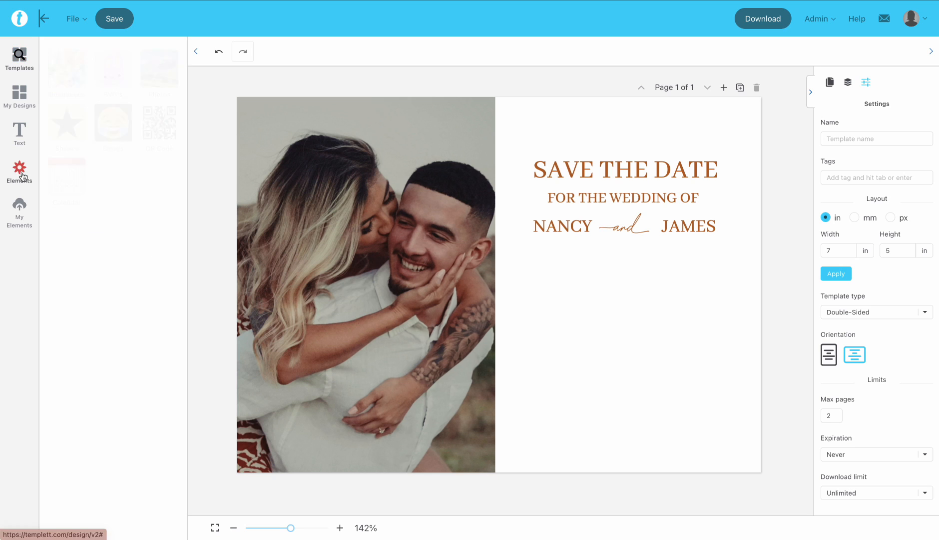
left_click(69, 178)
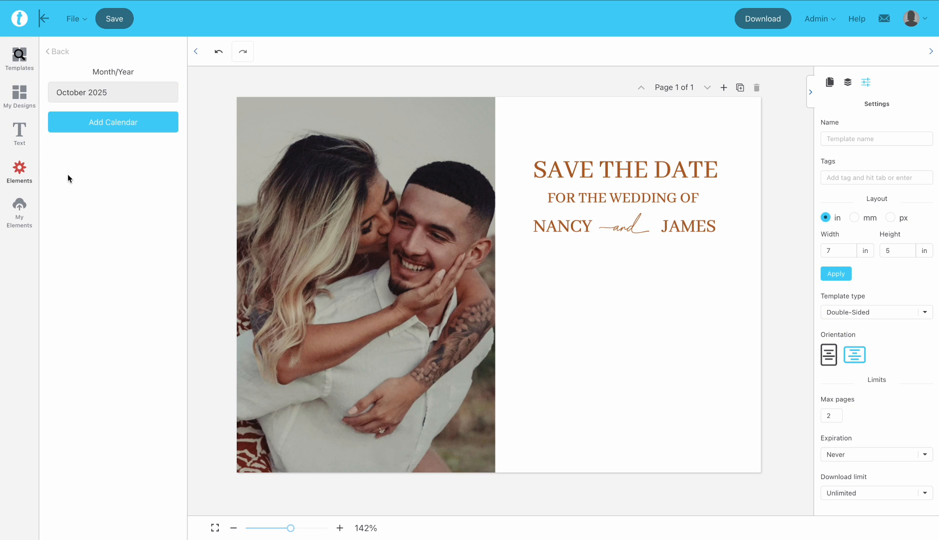
left_click(125, 89)
left_click(169, 117)
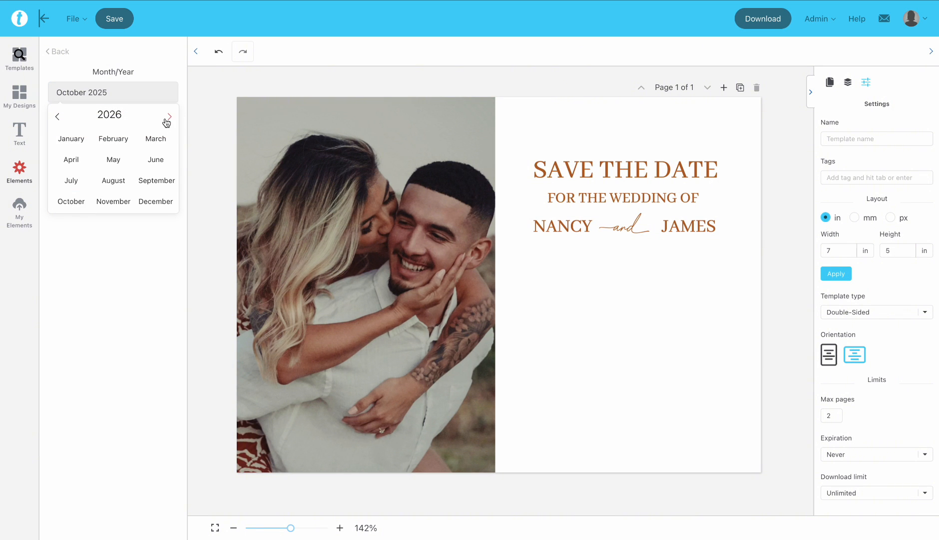
left_click(114, 201)
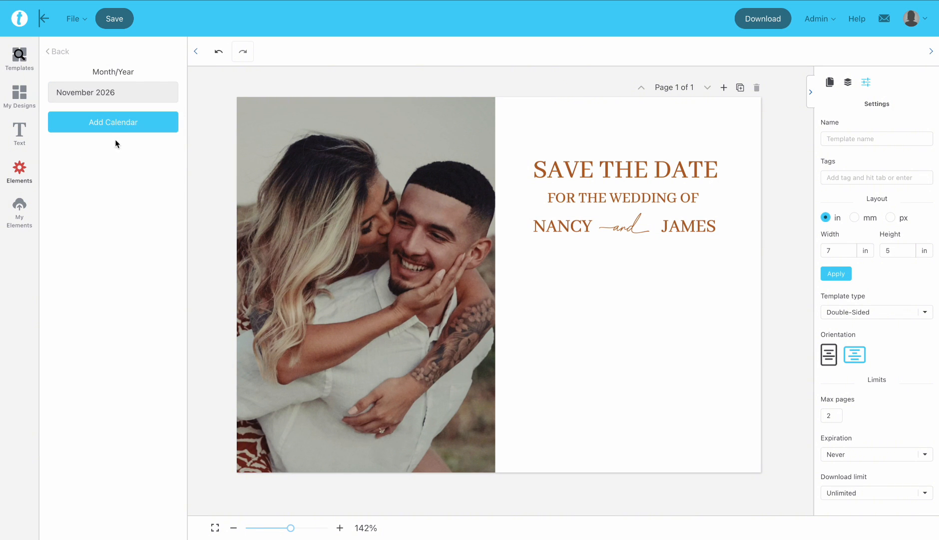
left_click(114, 125)
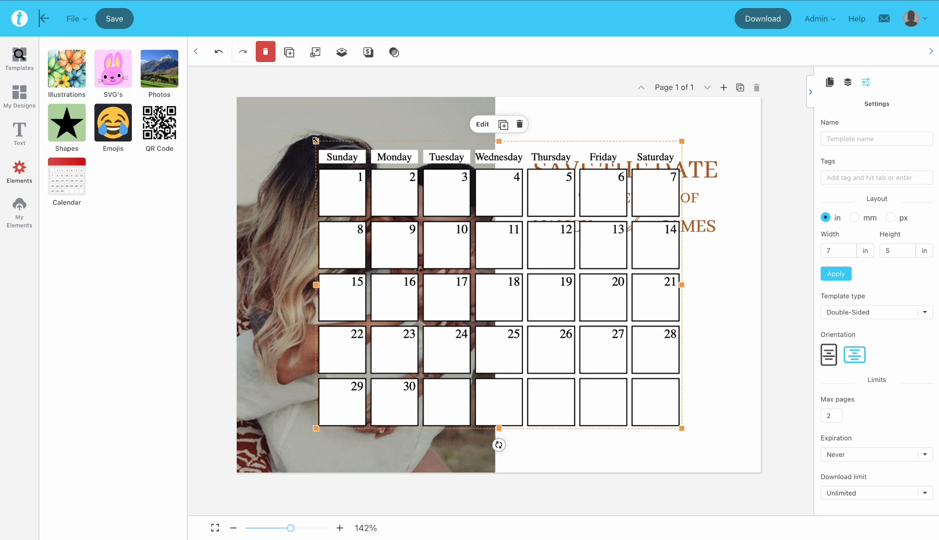
Step: Shrink the calendar to fit the white half of the card and place it beneath the couple's names
left_click_drag(316, 141, 398, 203)
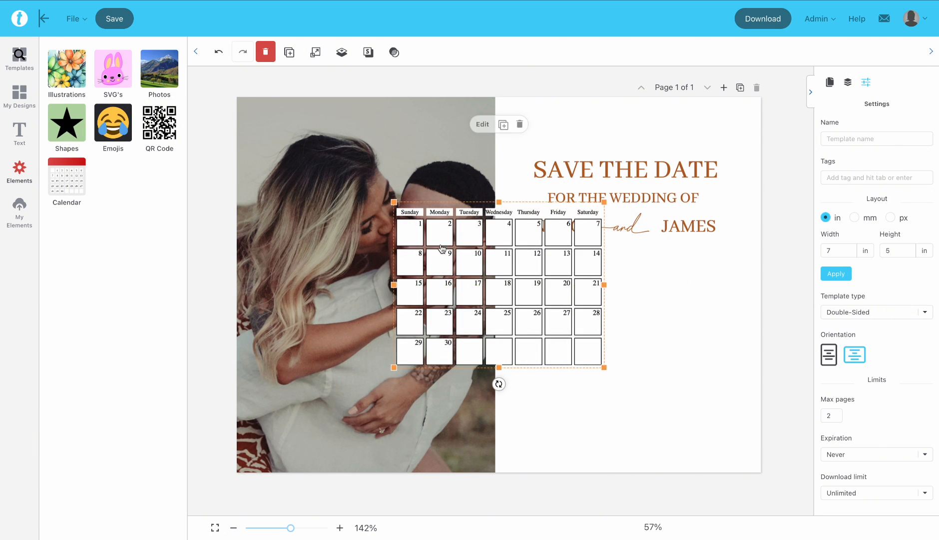
left_click_drag(448, 250, 570, 300)
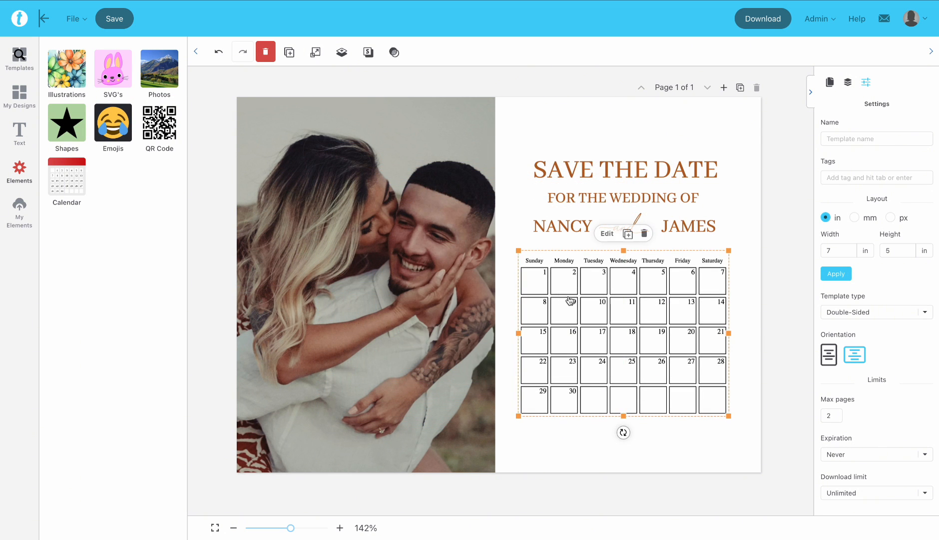
Step: Show the calendar's weekdays as 3-letter uppercase names at font size 9
left_click(607, 234)
left_click(124, 168)
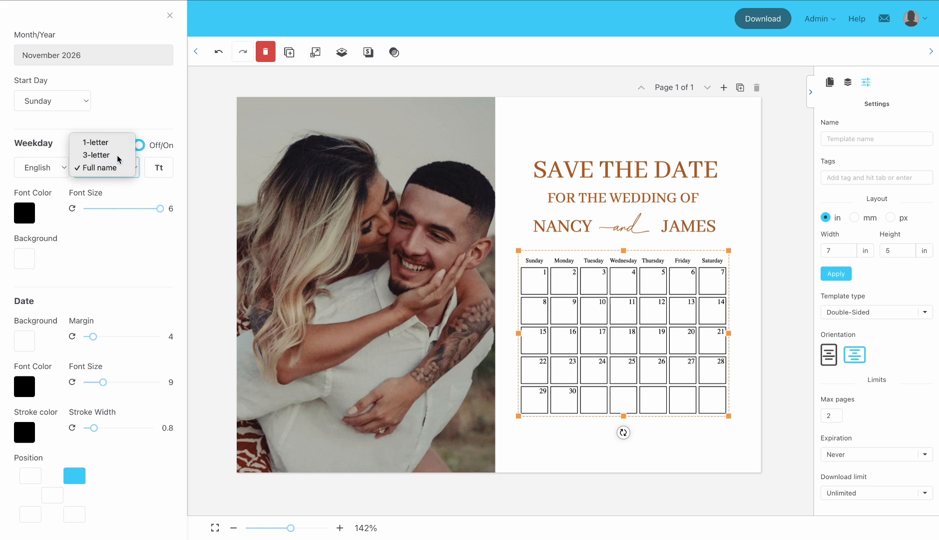
left_click(97, 155)
left_click(159, 170)
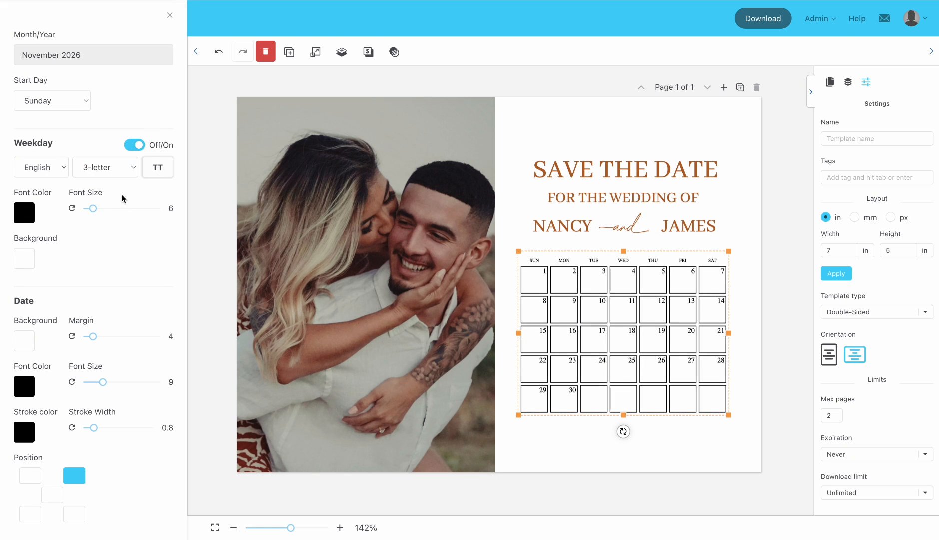
left_click_drag(93, 208, 126, 210)
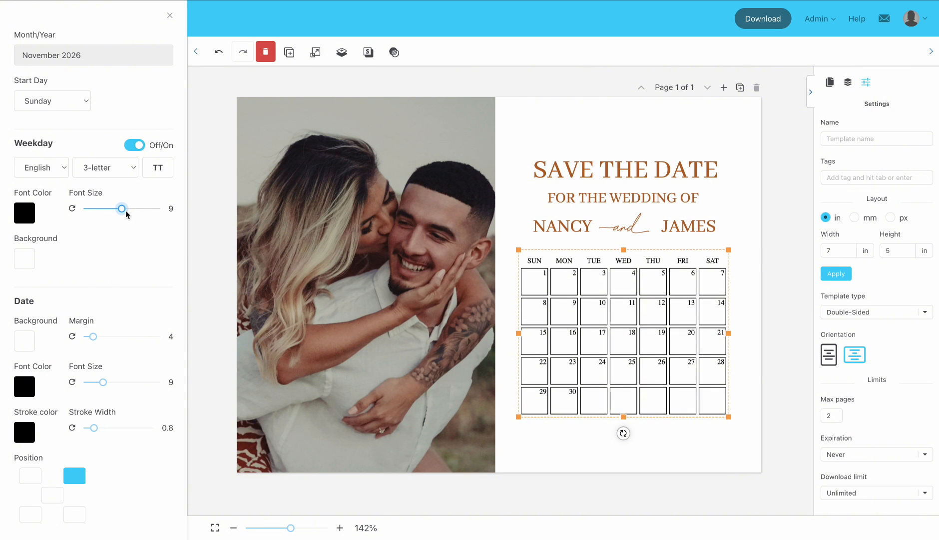
Step: Set the calendar dates to font size 12 with a 0.5 stroke width and centre the numbers in their cells
left_click_drag(104, 382, 113, 387)
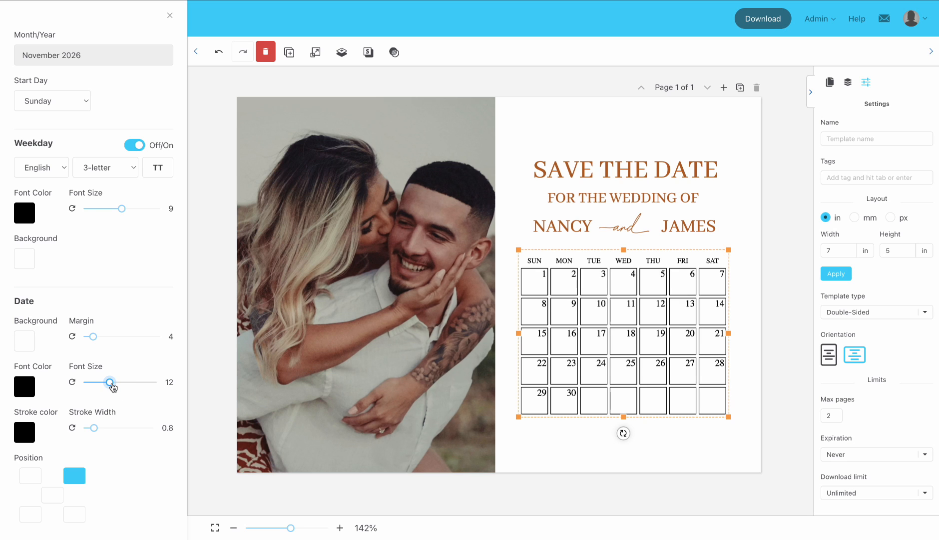
left_click_drag(94, 433, 90, 433)
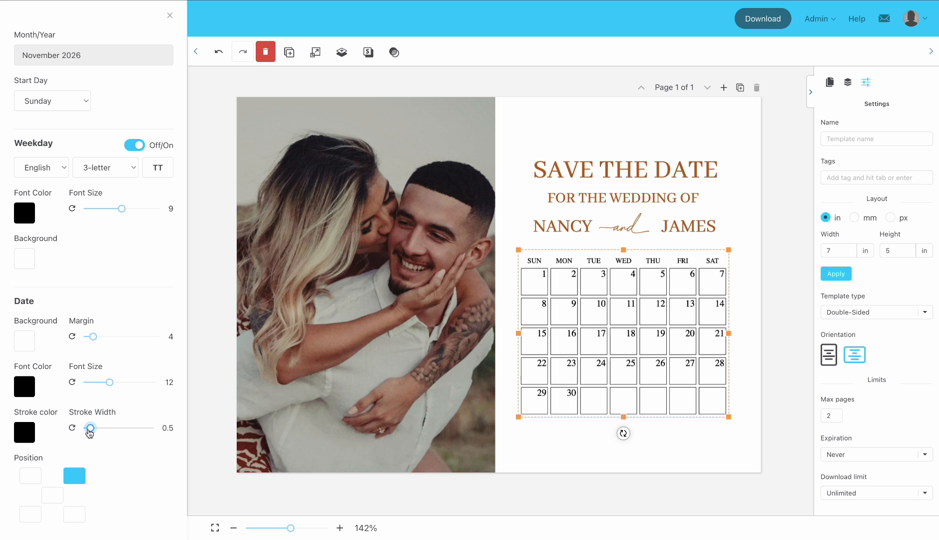
left_click(54, 493)
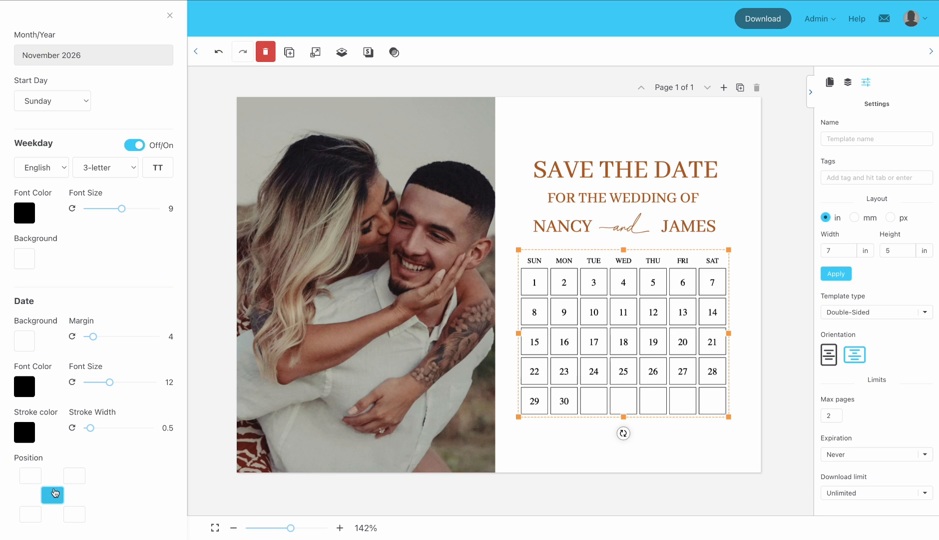
Step: Recolour the calendar's weekday names, date numbers and cell outlines brown B46528, and widen the calendar slightly
left_click(26, 219)
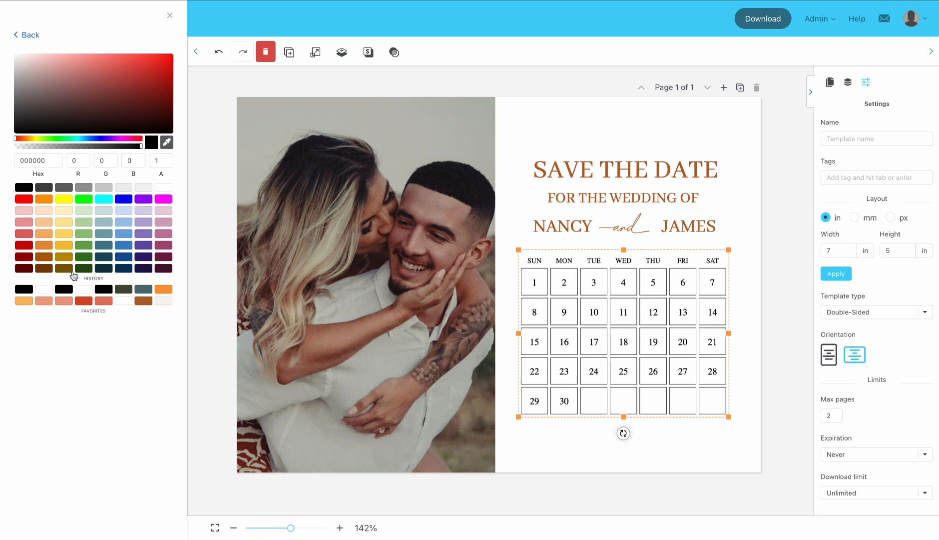
left_click(144, 301)
left_click(27, 35)
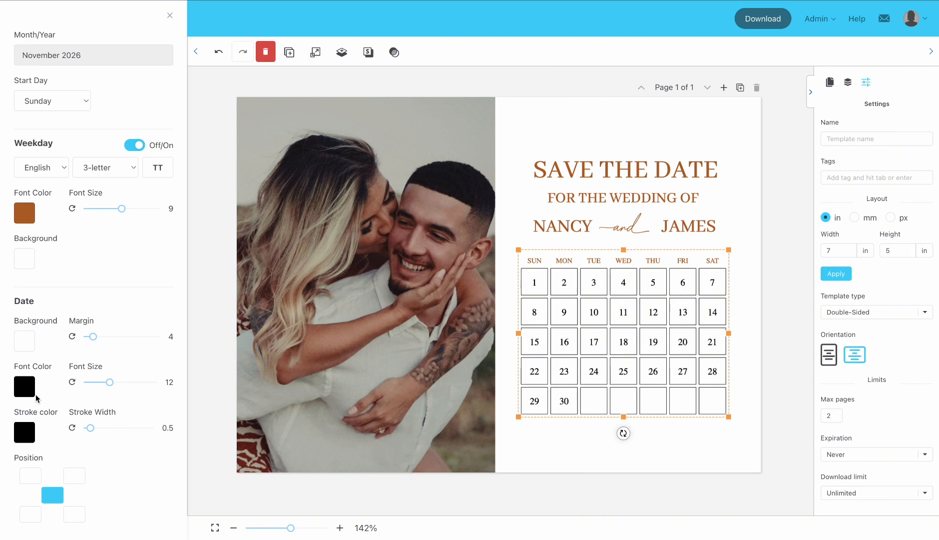
left_click(29, 387)
left_click(142, 301)
left_click(31, 36)
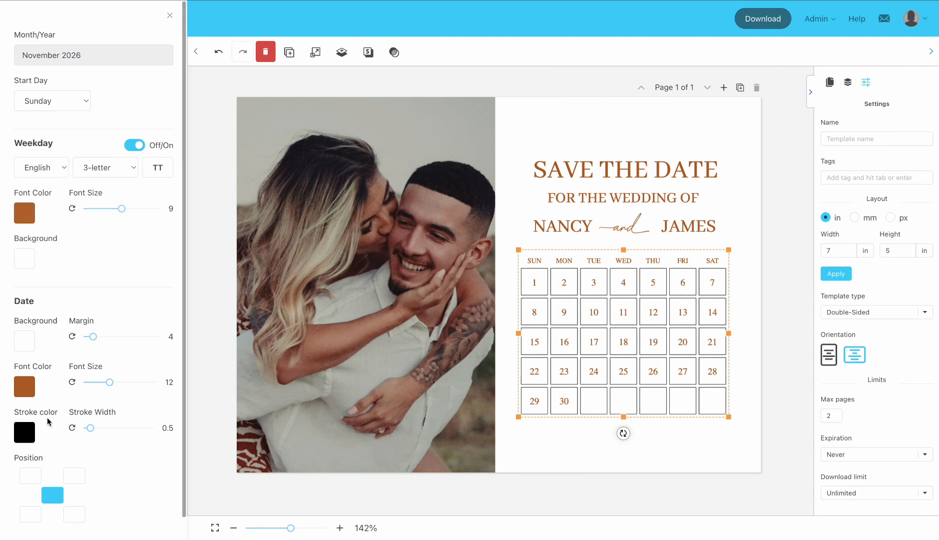
left_click(27, 432)
left_click(144, 301)
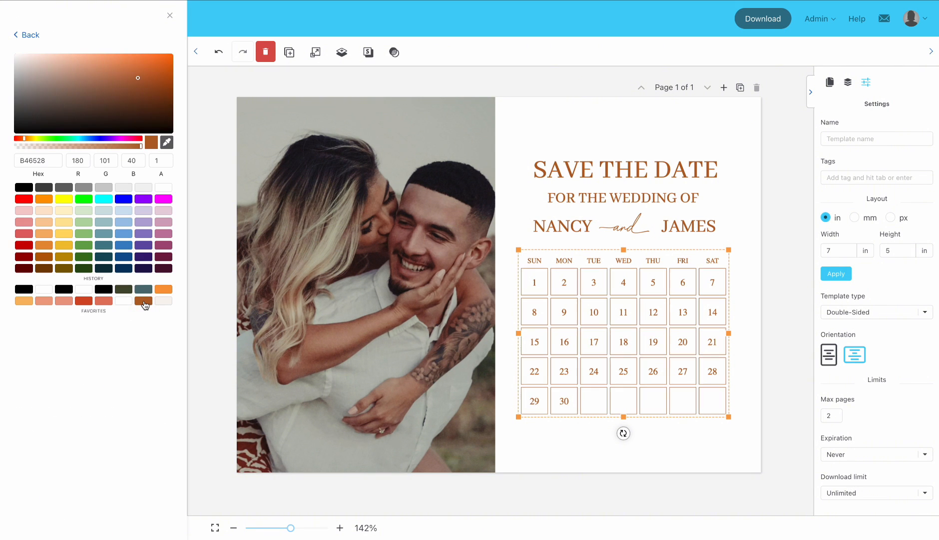
left_click(26, 36)
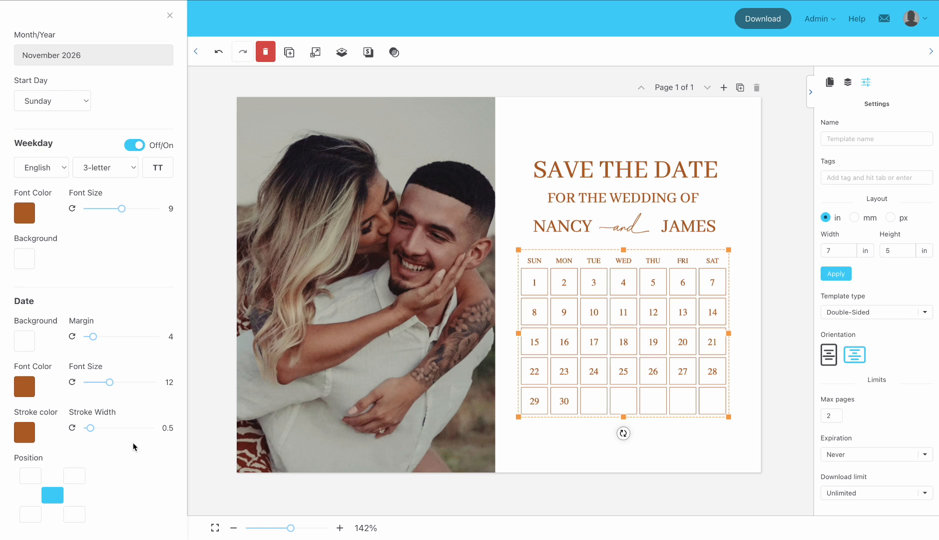
left_click_drag(729, 333, 694, 325)
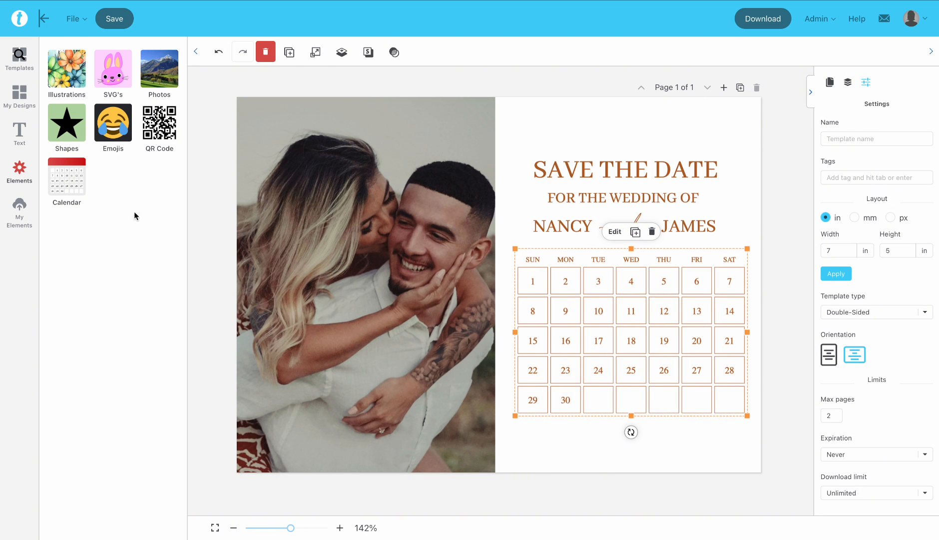
Step: Add a solid heart shape, sized to one calendar cell, over the 16th
left_click(70, 135)
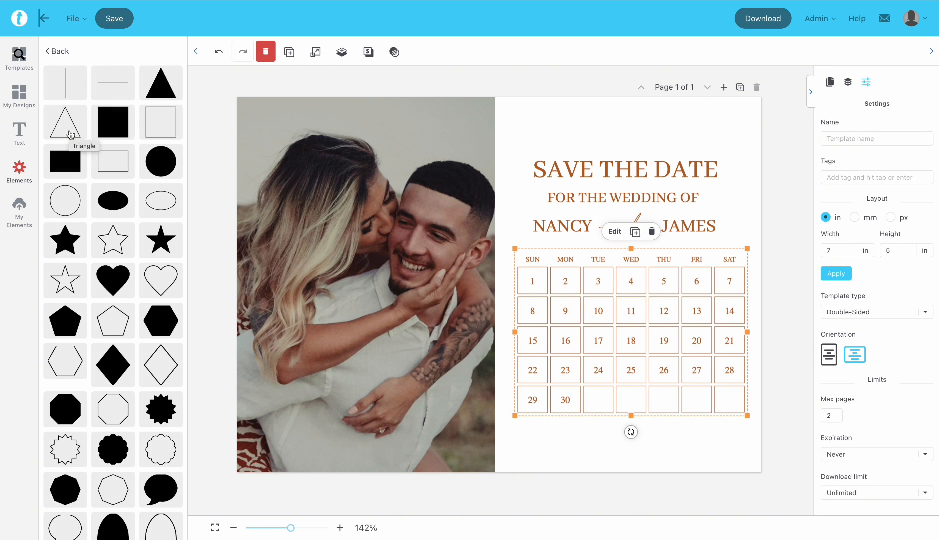
left_click(115, 283)
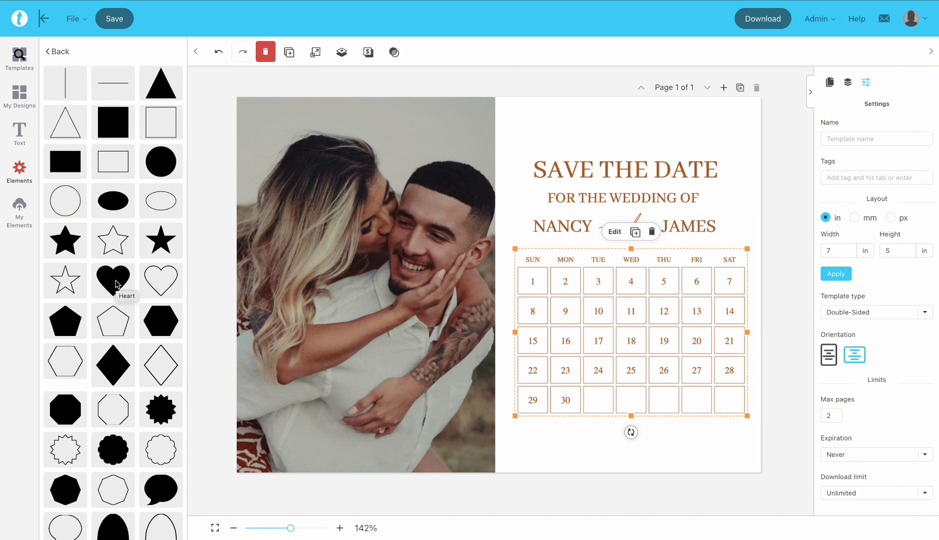
left_click_drag(514, 273, 566, 338)
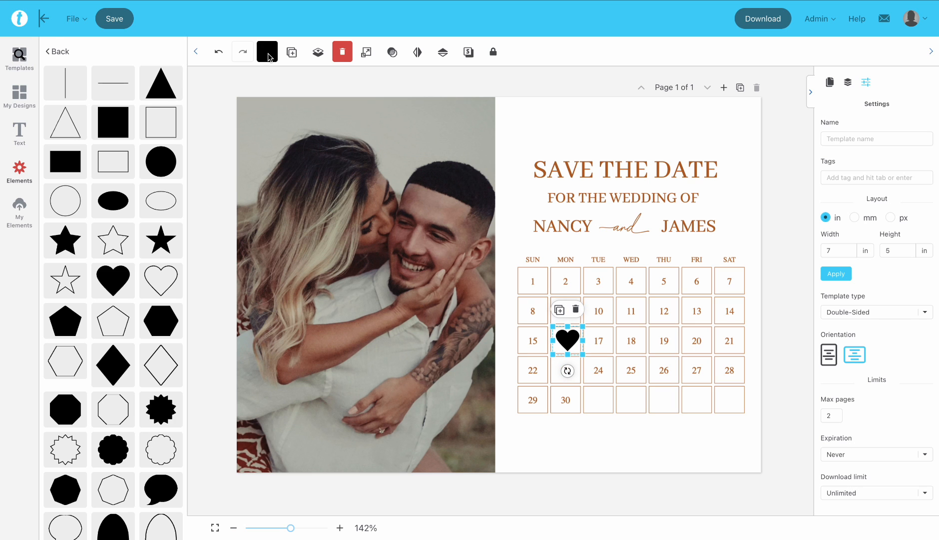
Step: Fill the heart with brown B46528 at low opacity and centre it on the 16
left_click(267, 53)
left_click(164, 339)
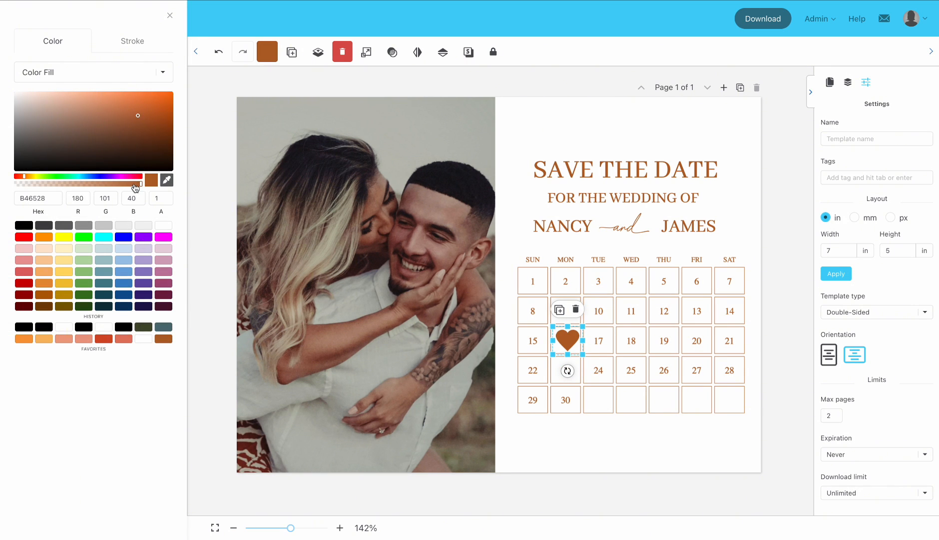
left_click_drag(135, 188, 43, 186)
left_click(574, 338)
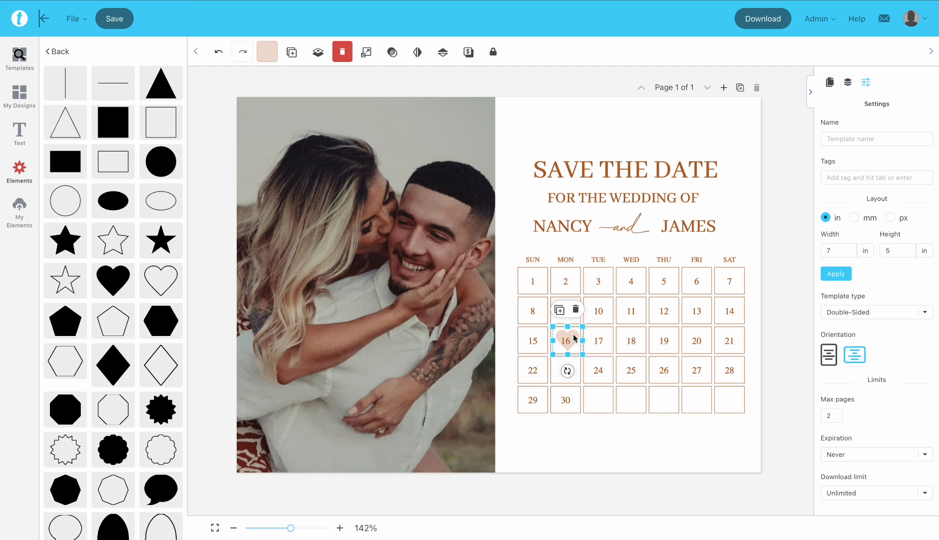
left_click_drag(570, 335, 569, 336)
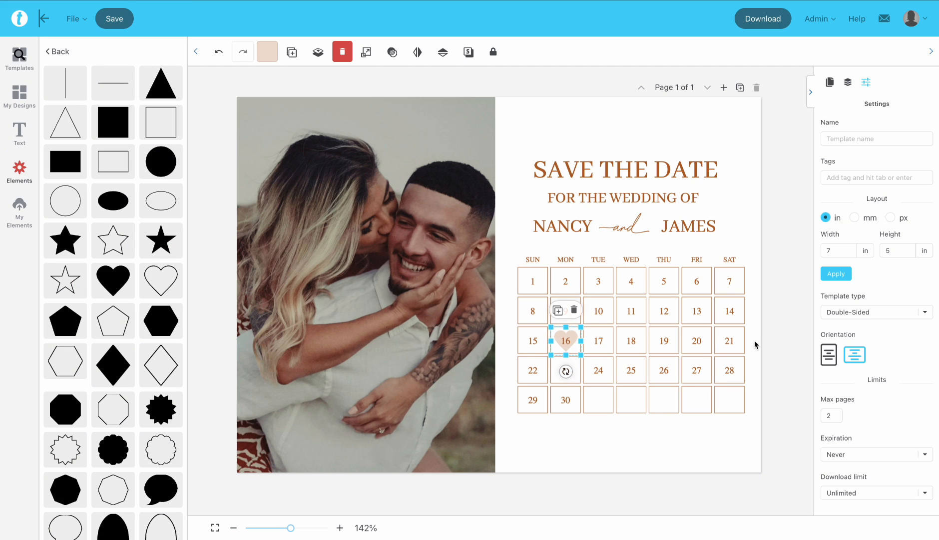
left_click(756, 344)
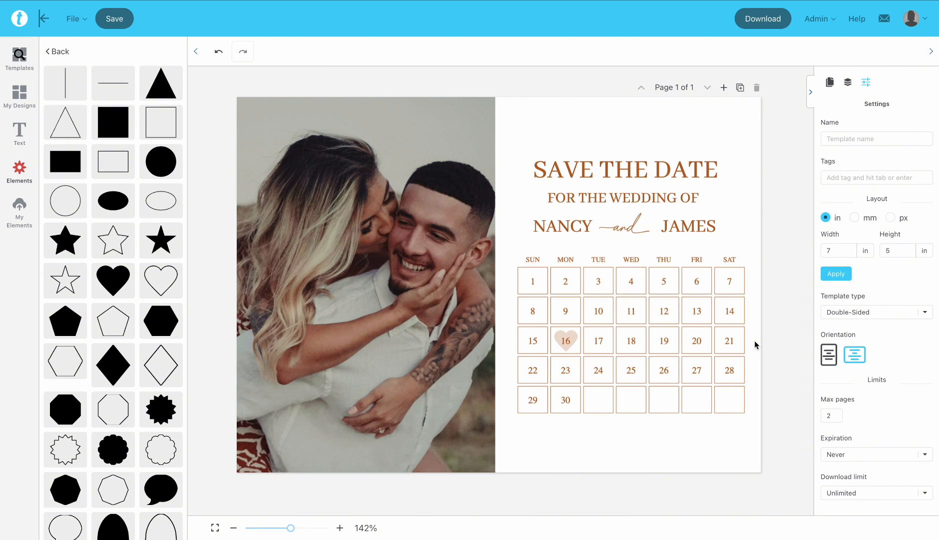
Step: Duplicate the script "and" below the calendar, change it to "Formal invitation to follow" and widen its box to fit one line
left_click(627, 237)
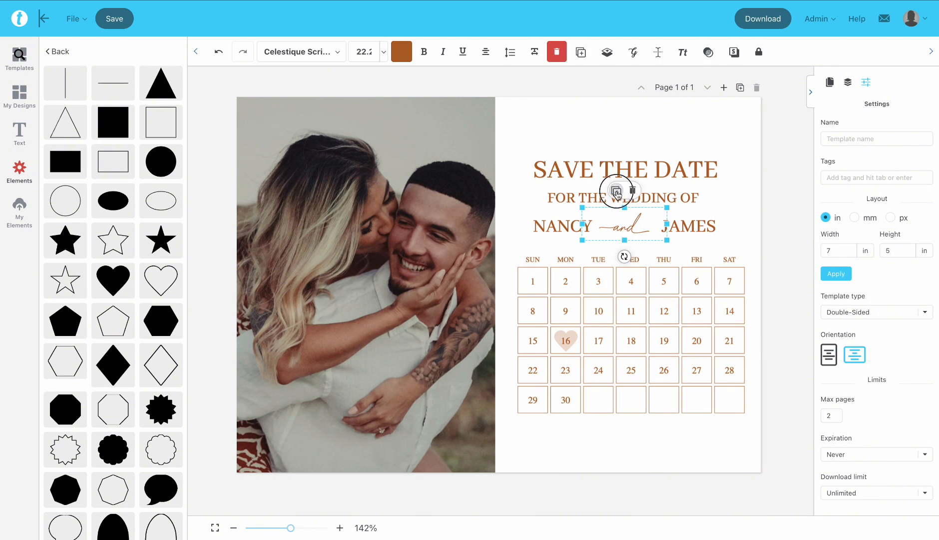
left_click_drag(614, 188, 612, 432)
double_click(612, 430)
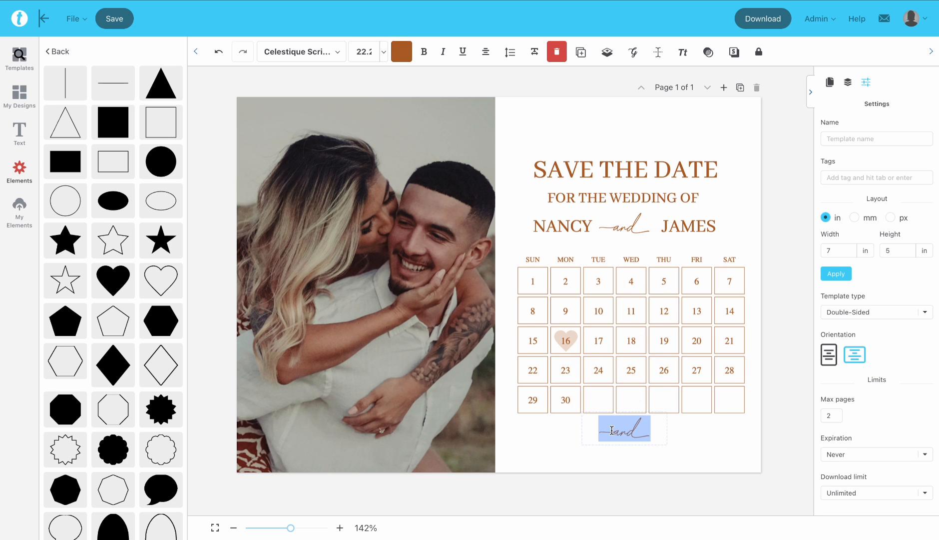
type("Formal")
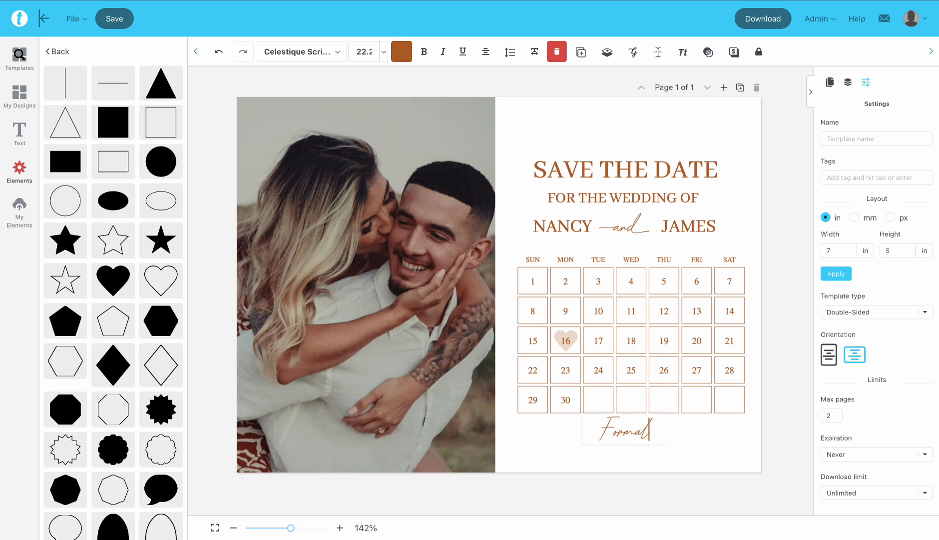
type(" invitation to follow")
key("Escape")
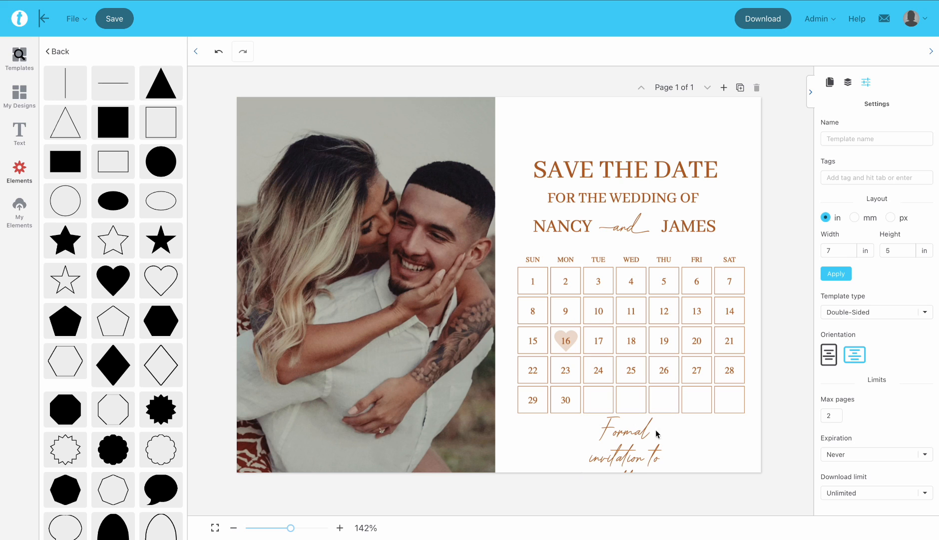
left_click(649, 439)
left_click_drag(666, 452, 692, 443)
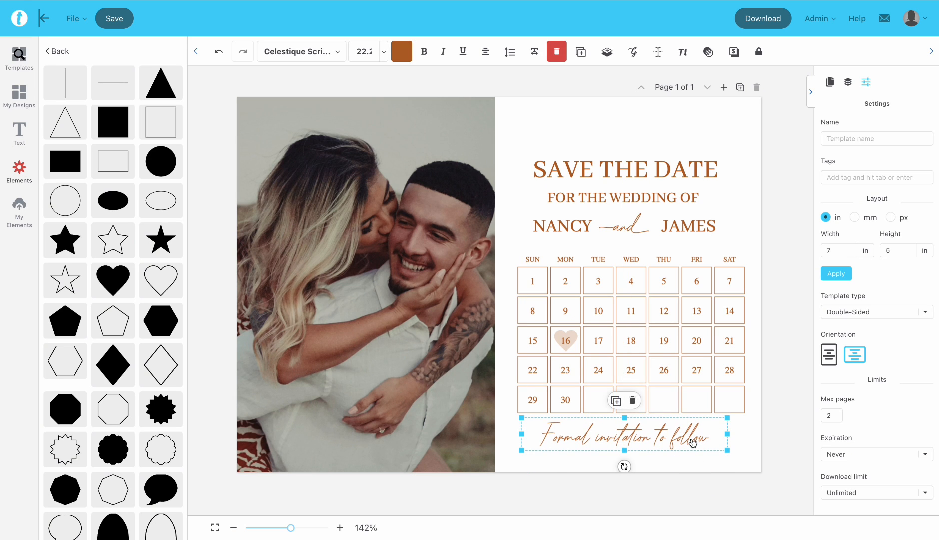
Step: Move the heading, wedding line and couple's names together upward and slightly right to leave space above the calendar
left_click_drag(609, 154, 665, 237)
left_click_drag(612, 223, 618, 212)
key("Escape")
Step: Duplicate the "FOR THE WEDDING OF" line, place the copy just above the calendar and change its text to "NOVEMBER 2026"
key("ctrl+d")
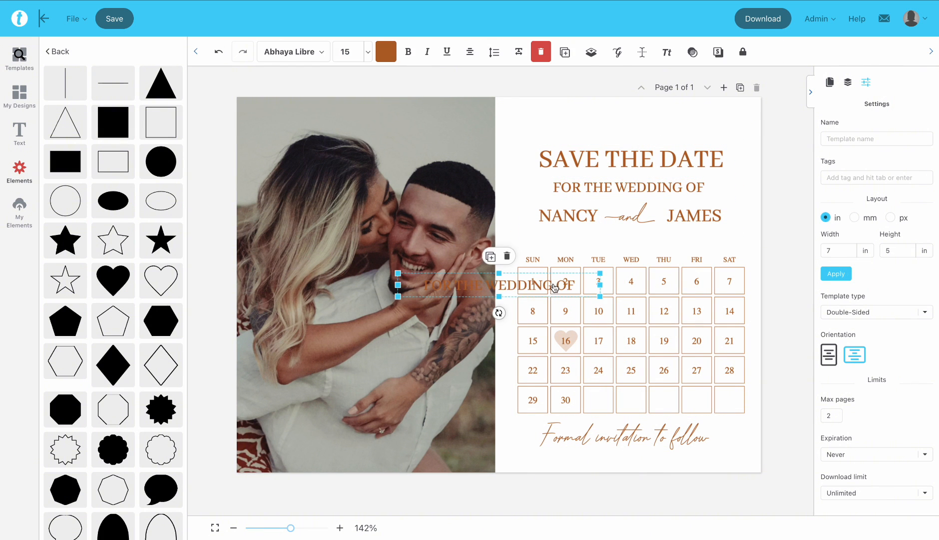
left_click_drag(525, 283, 678, 245)
triple_click(677, 241)
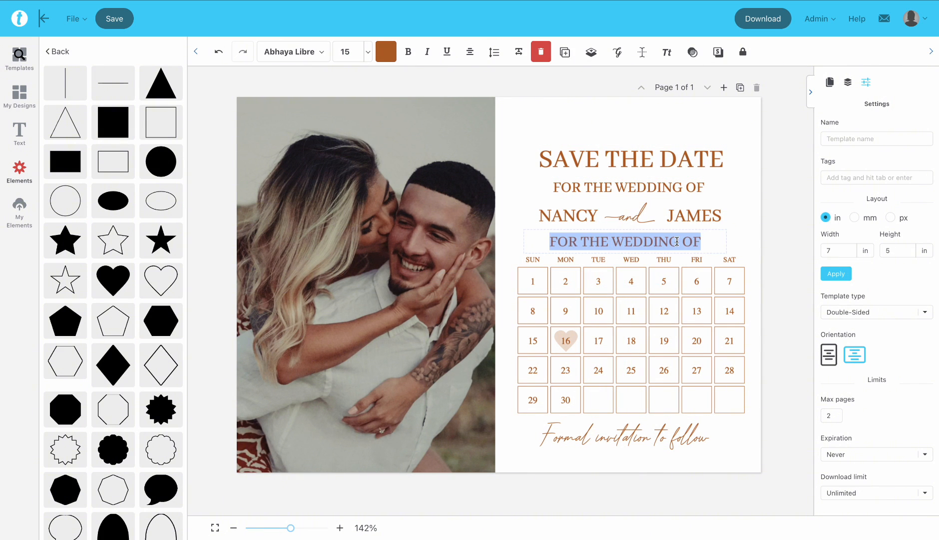
type("NOVEMBER 2026")
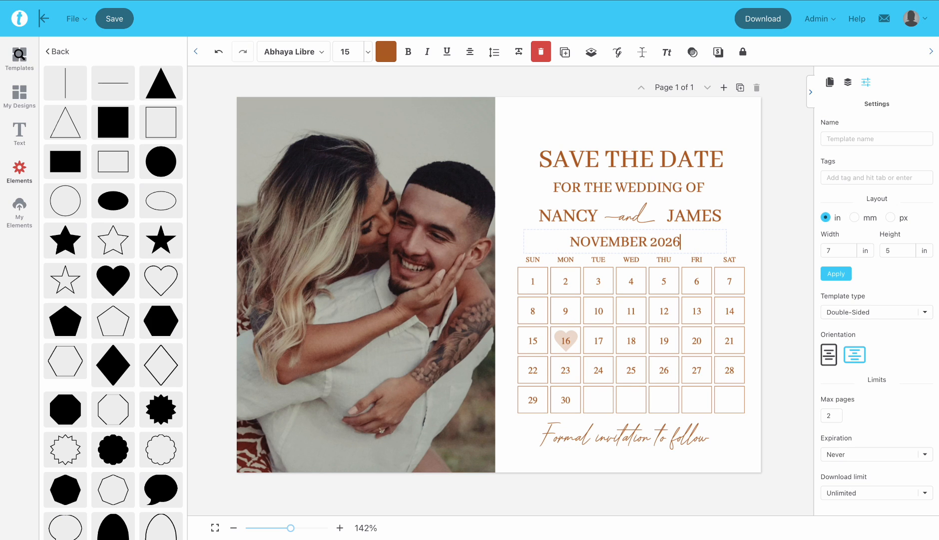
left_click(786, 252)
Step: Reduce "NOVEMBER 2026" to font size 12, widen its letter spacing and centre it above the calendar
left_click(680, 241)
left_click_drag(730, 229, 666, 244)
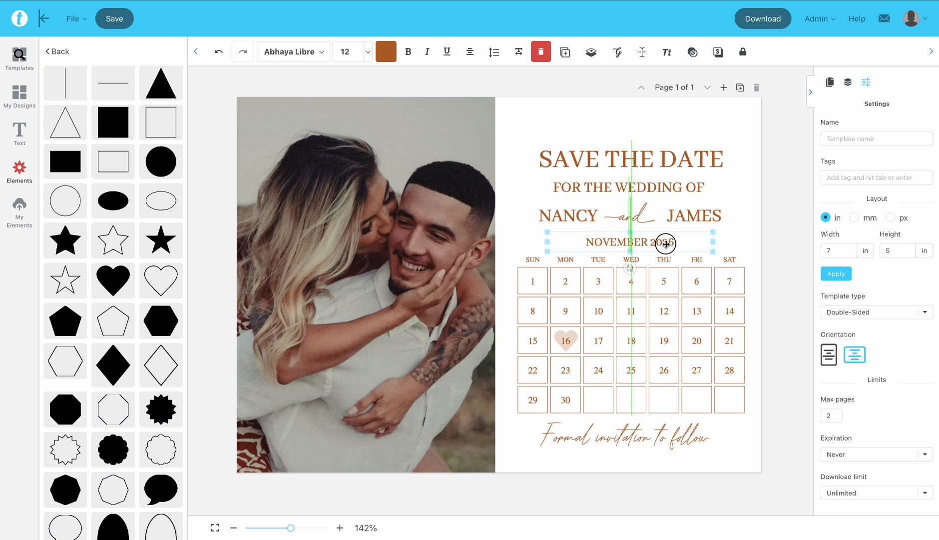
left_click(519, 52)
left_click_drag(562, 97, 575, 94)
mouse_move(707, 235)
left_mouse_down()
mouse_move(666, 241)
mouse_move(702, 238)
left_mouse_up()
left_click(740, 244)
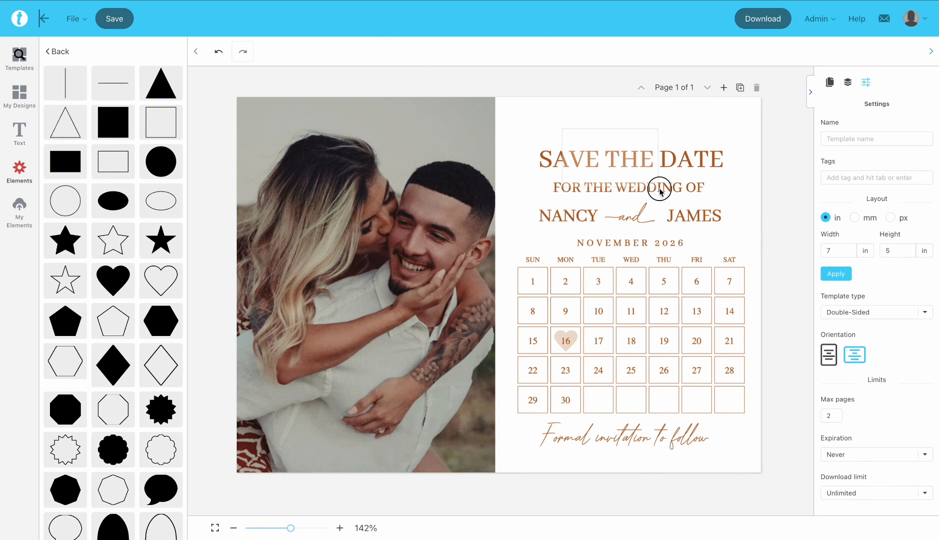
Step: Nudge the heading, wedding line and names upward, and fine-tune the positions of the calendar and the invitation line
left_click_drag(656, 187, 656, 181)
left_click(735, 228)
left_click_drag(631, 220, 631, 216)
left_click_drag(676, 286, 674, 287)
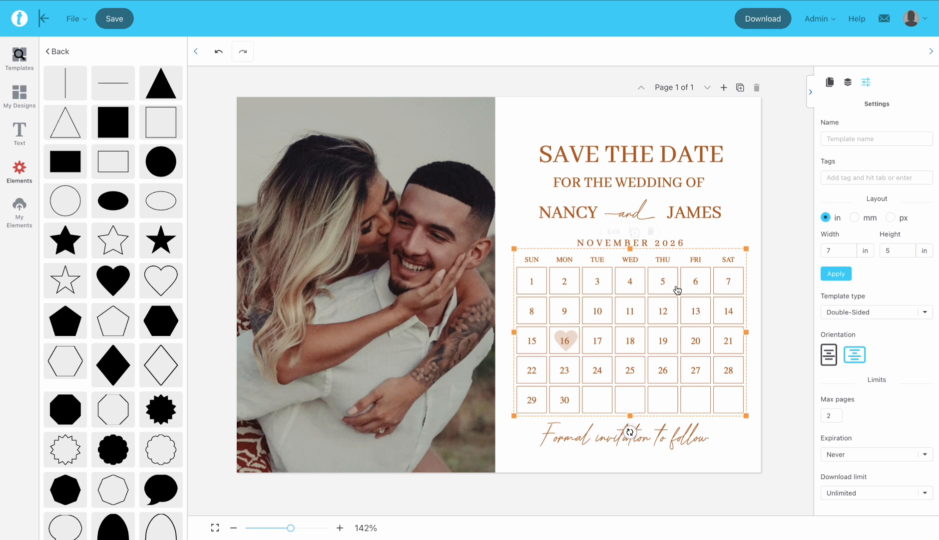
left_click_drag(662, 438, 667, 441)
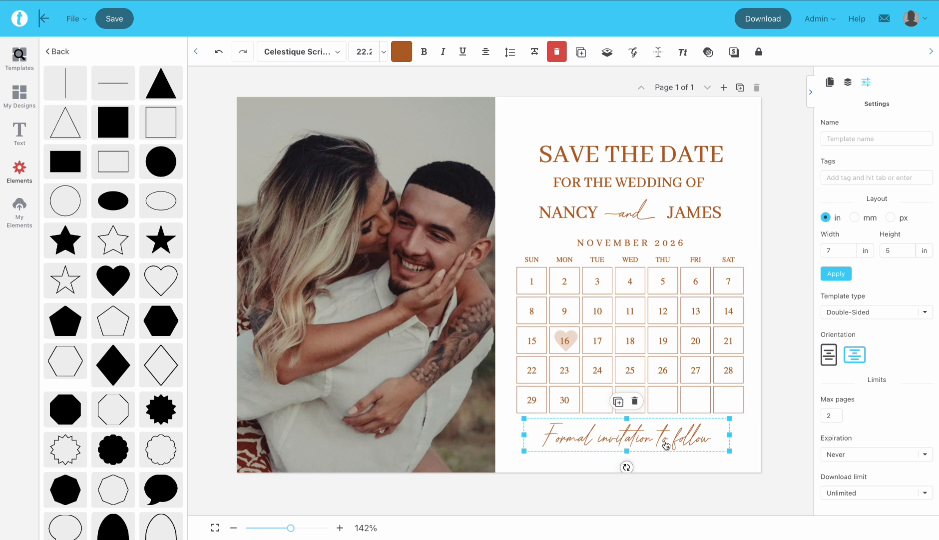
Step: Search the illustrations for "AUTUMN"
left_click(65, 52)
left_click(67, 70)
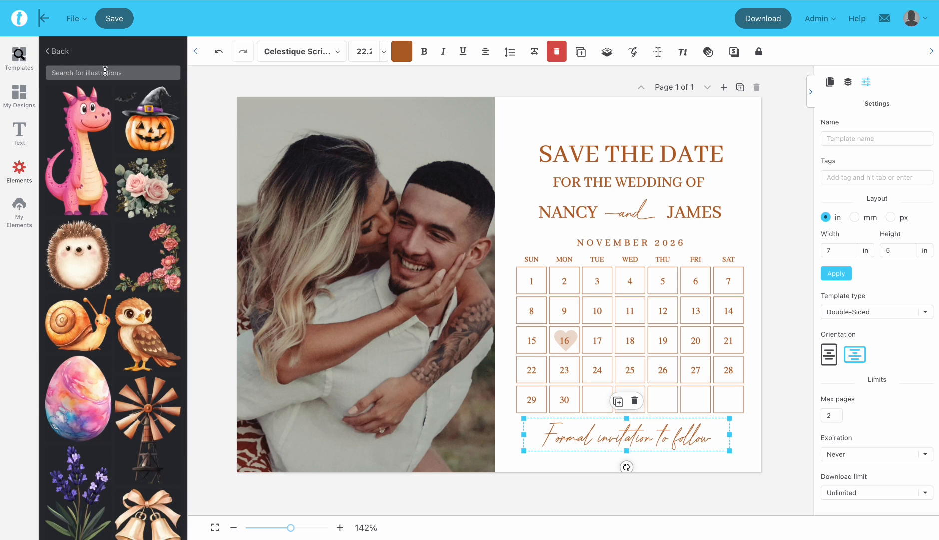
type("AUTUM")
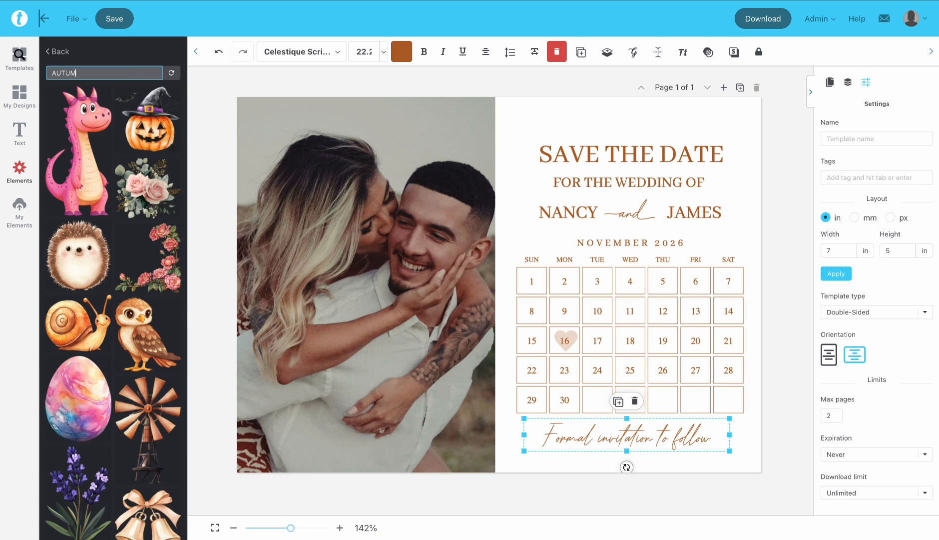
type("N")
Step: Find the peach and orange floral corner arrangement among the autumn illustrations and add it to the card
scroll(126, 244, "down", 5)
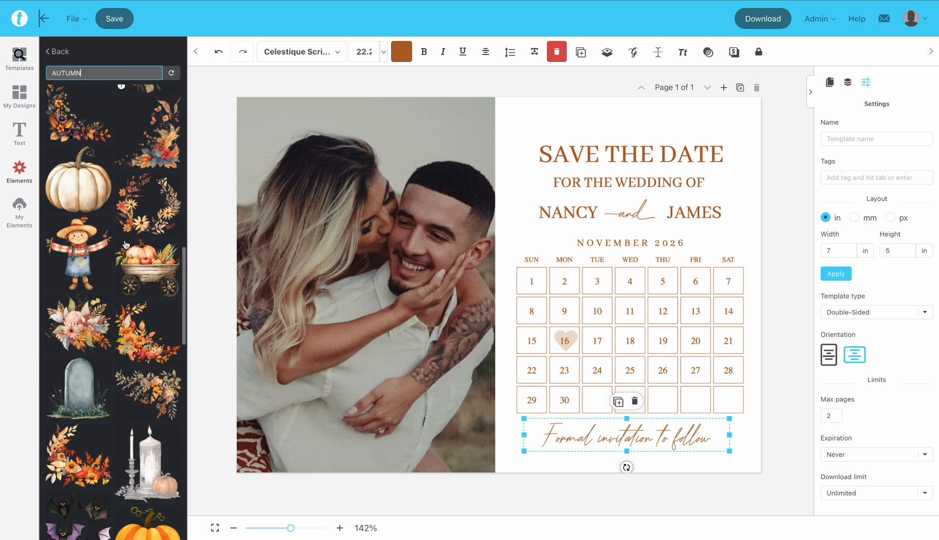
scroll(126, 245, "down", 15)
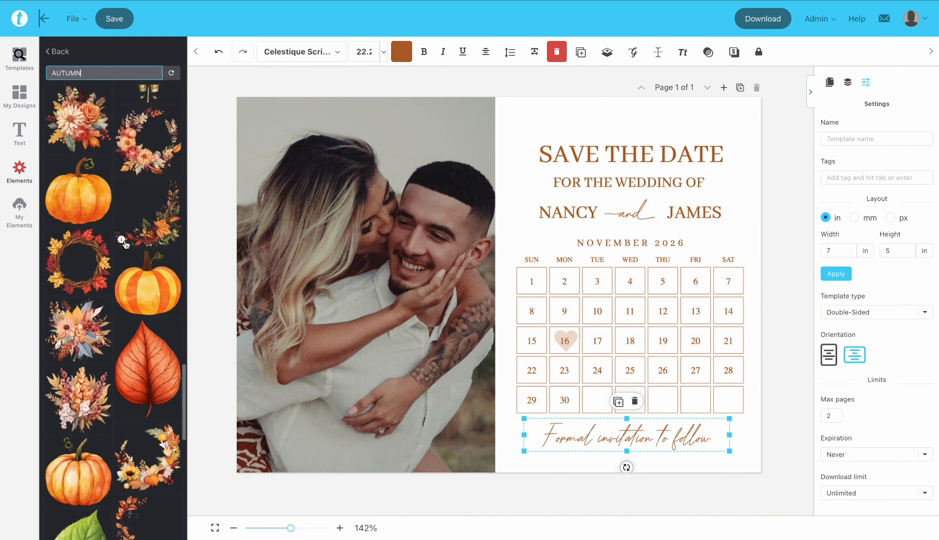
scroll(125, 243, "down", 20)
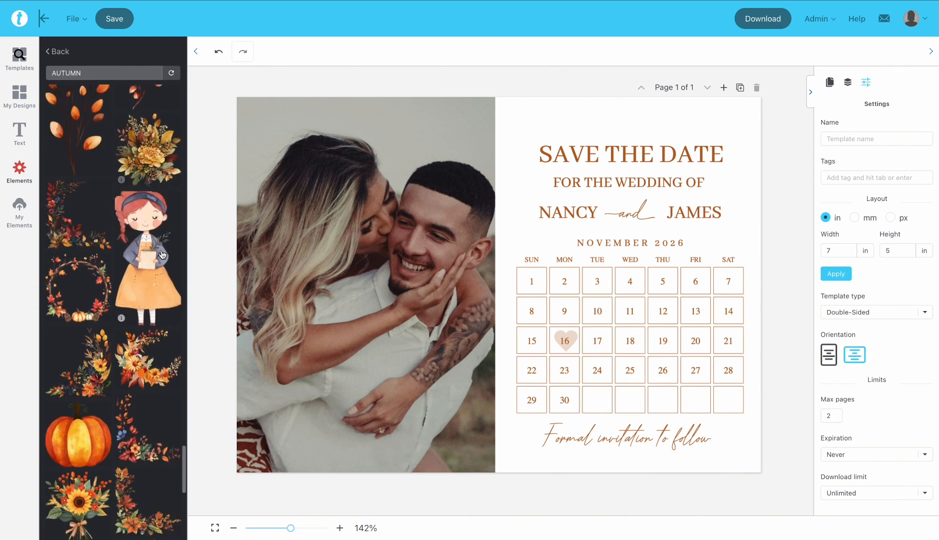
scroll(149, 257, "down", 15)
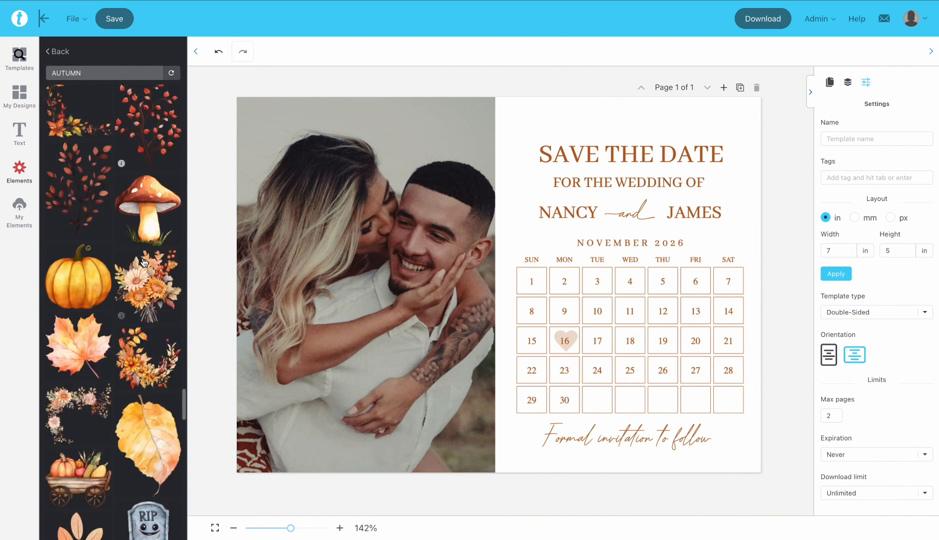
scroll(144, 262, "down", 15)
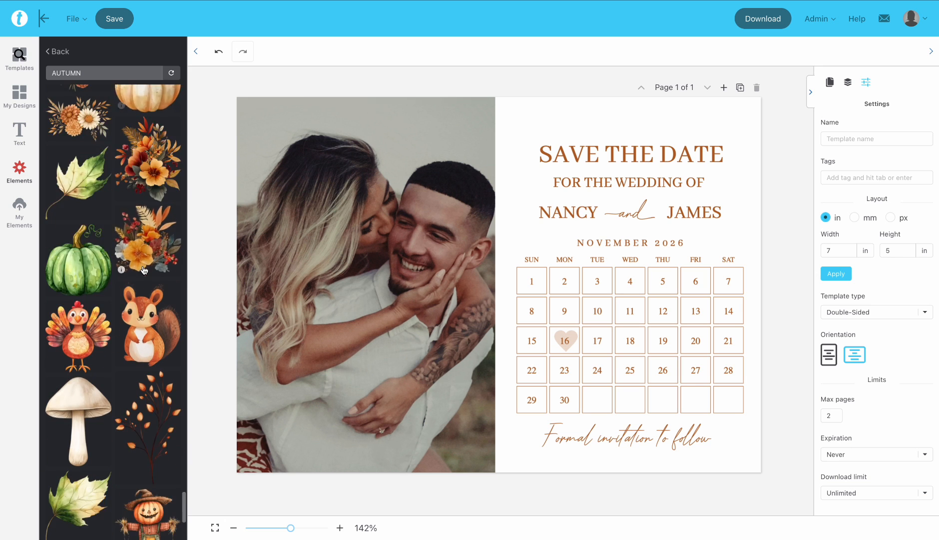
scroll(144, 271, "down", 10)
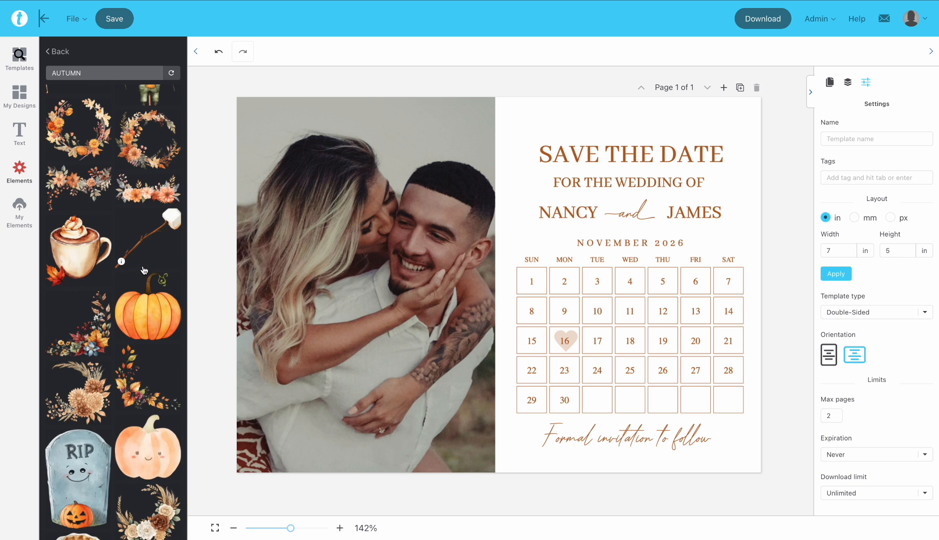
scroll(144, 270, "down", 15)
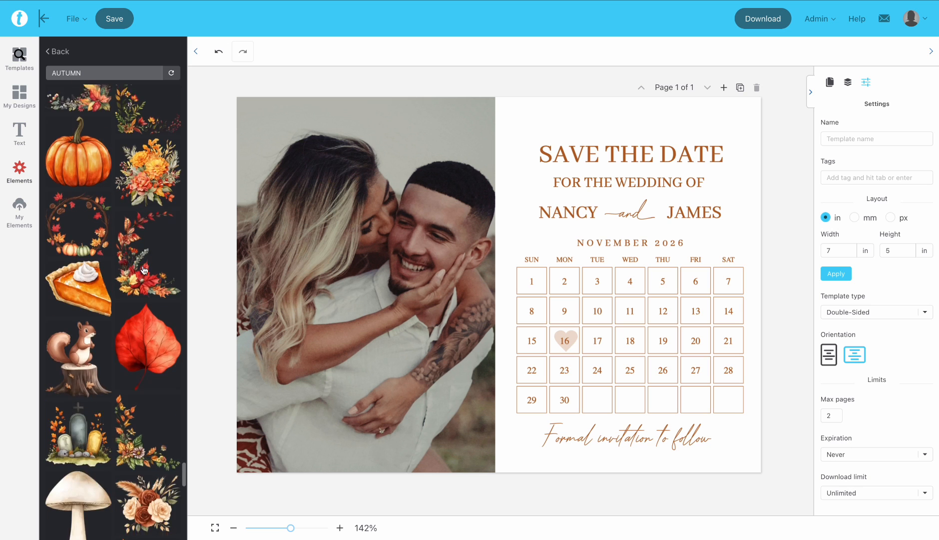
scroll(143, 270, "down", 3)
left_click(78, 247)
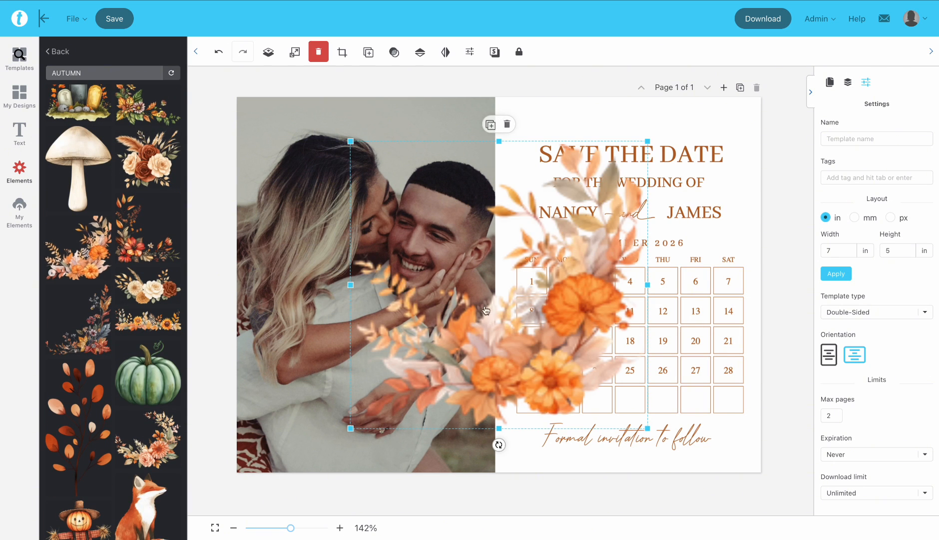
Step: Rotate and shrink the floral arrangement and place it so it runs off the card's upper-right corner
left_click_drag(500, 444, 776, 158)
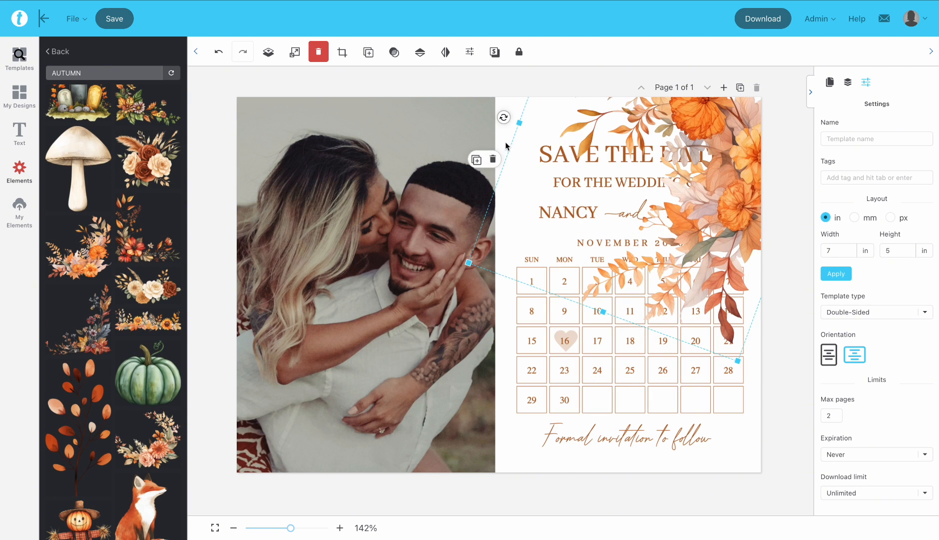
left_click_drag(506, 146, 566, 303)
left_click_drag(524, 333, 750, 147)
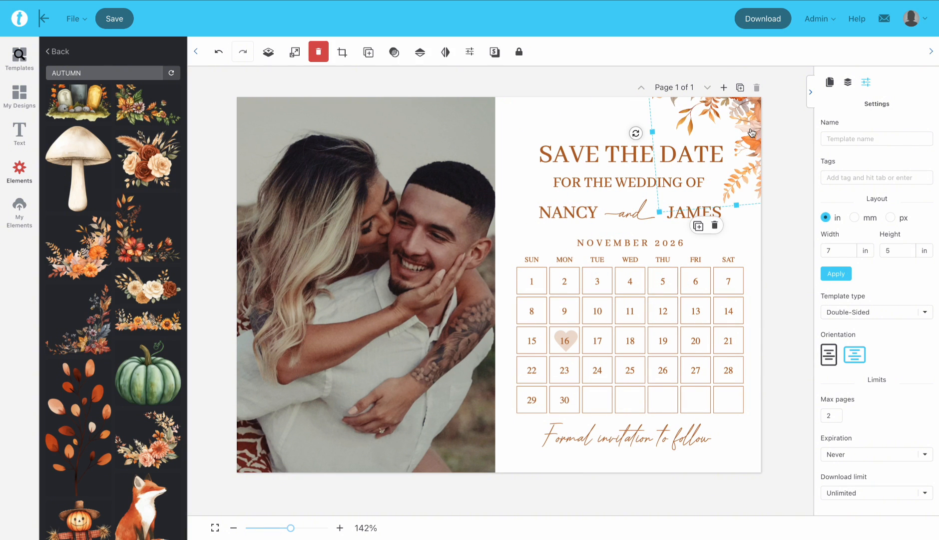
Step: Duplicate the corner floral, rotate the copy and place it running off the card's lower-right corner
left_click(698, 226)
mouse_move(499, 187)
left_mouse_down()
mouse_move(479, 210)
mouse_move(495, 194)
left_mouse_up()
left_click_drag(520, 300, 768, 418)
Step: Move the lower-right floral's layer to directly beneath the calendar layer
left_click(848, 82)
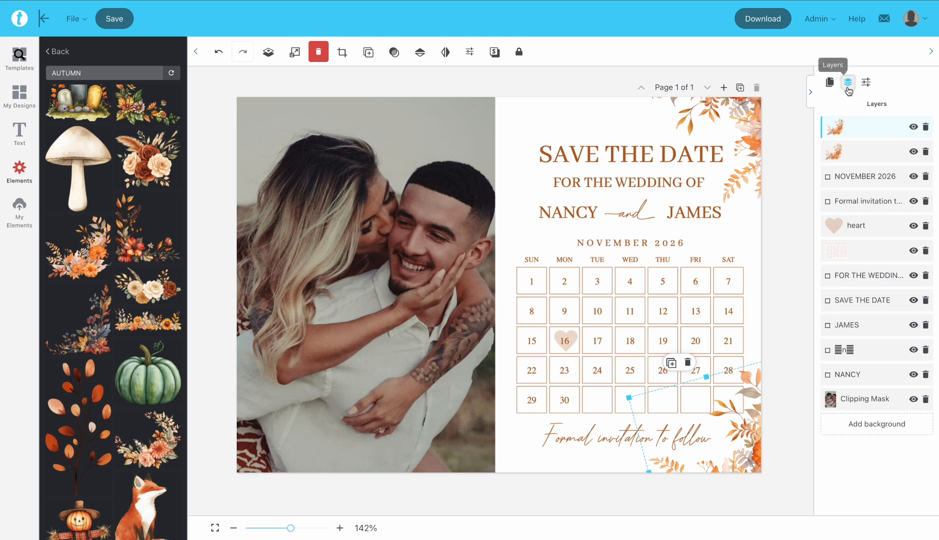
left_click_drag(856, 131, 853, 262)
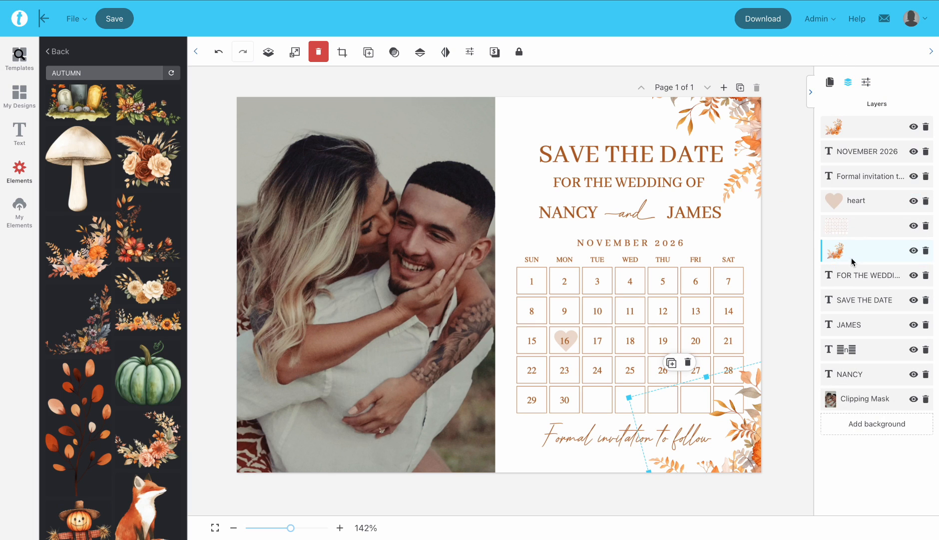
left_click(777, 326)
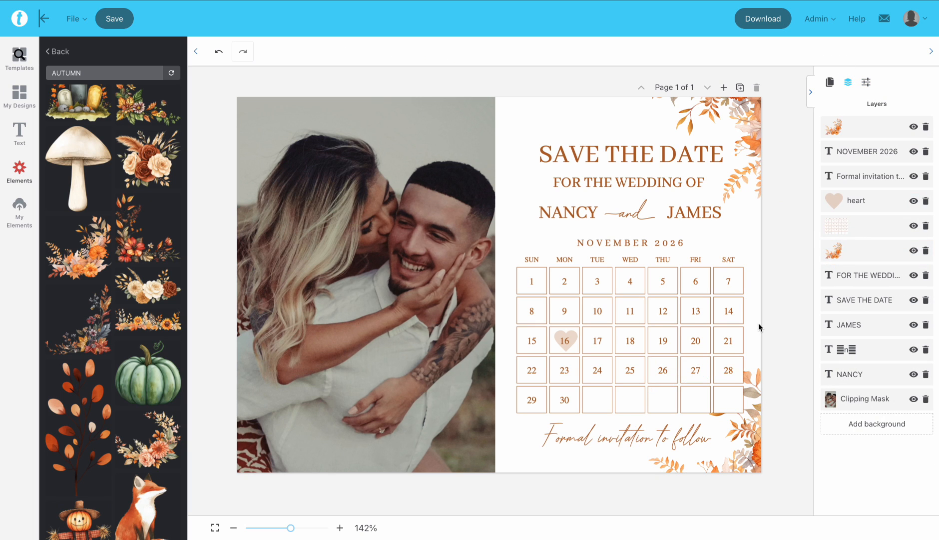
Step: Nudge the lower-right floral slightly to the right and fine-tune the heart's position on the 16
left_click(657, 469)
left_click(752, 152)
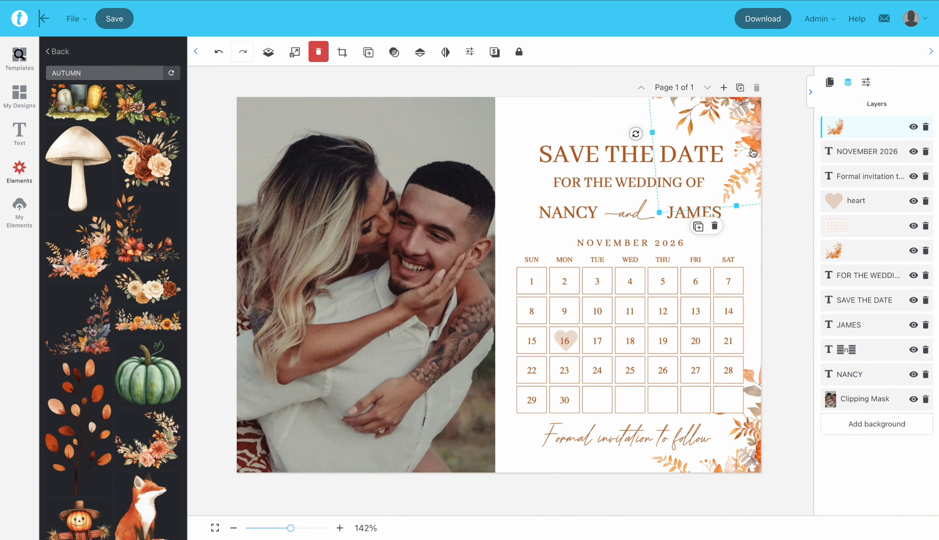
left_click(570, 342)
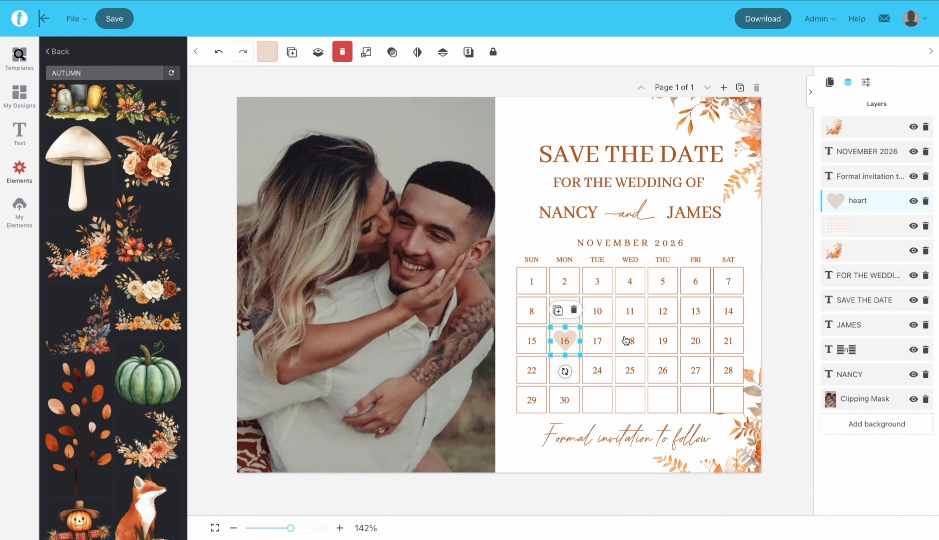
Step: Shift the heading, wedding line and names slightly upward, followed by "NOVEMBER 2026", the calendar with its heart and the invitation line
left_click_drag(608, 193, 614, 184)
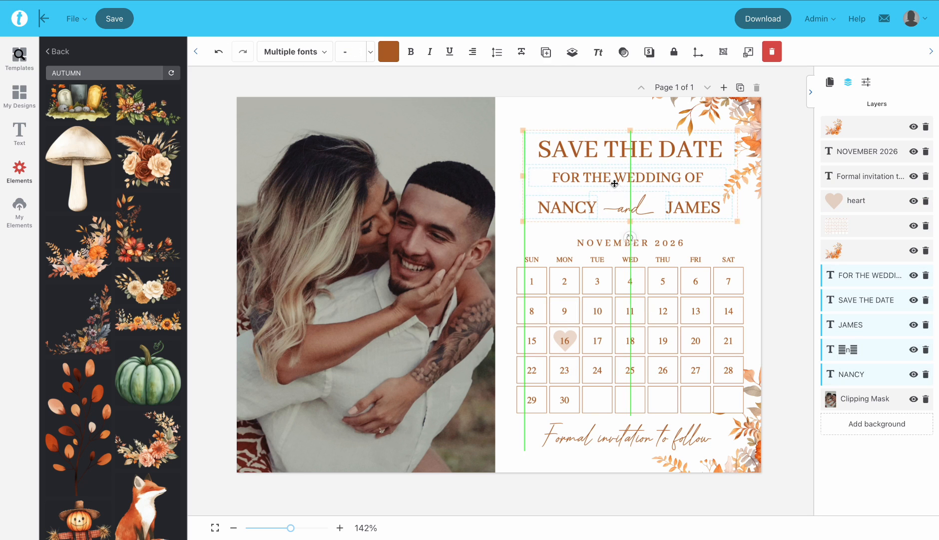
left_click(747, 183)
left_click(510, 273)
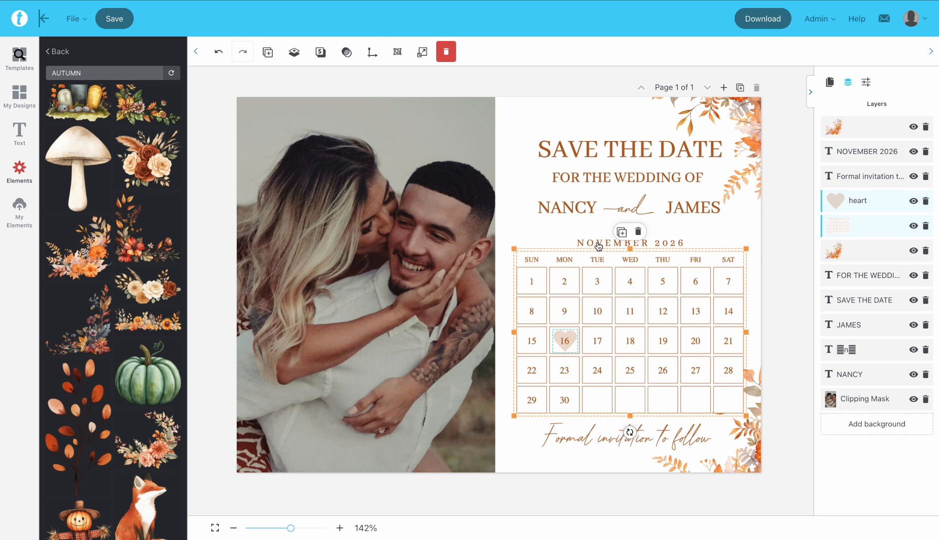
left_click_drag(642, 287, 640, 280)
left_click_drag(625, 439, 625, 431)
left_click(779, 234)
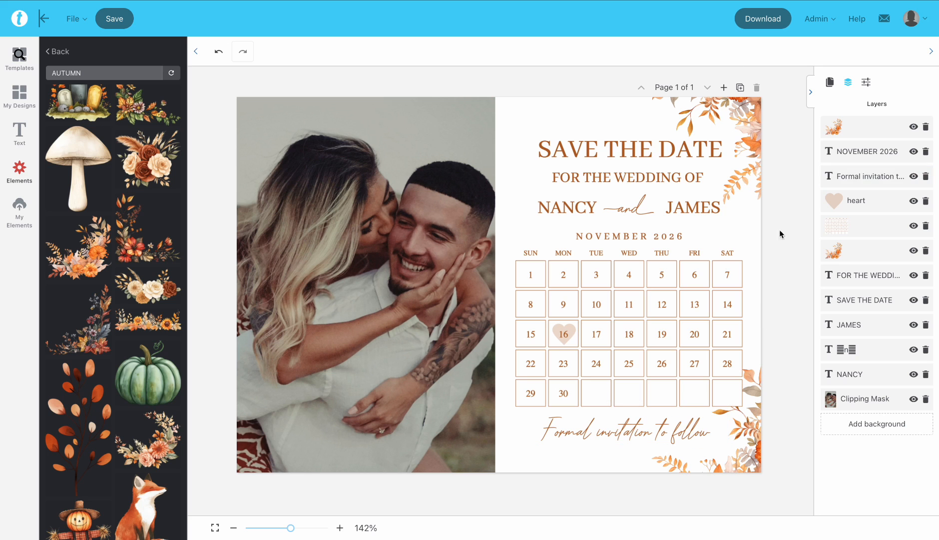
Step: Hide the layers and illustrations sidebars to view the whole card
left_click(814, 89)
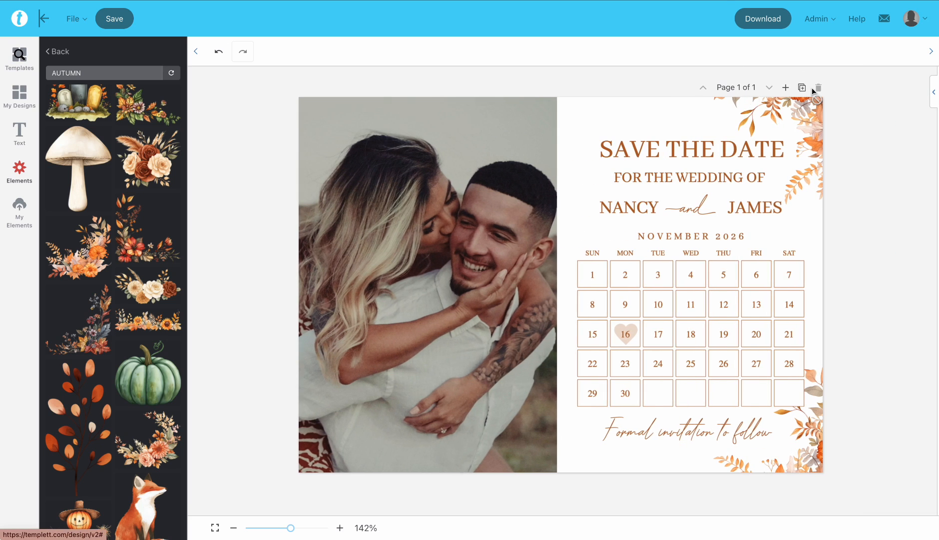
left_click(44, 18)
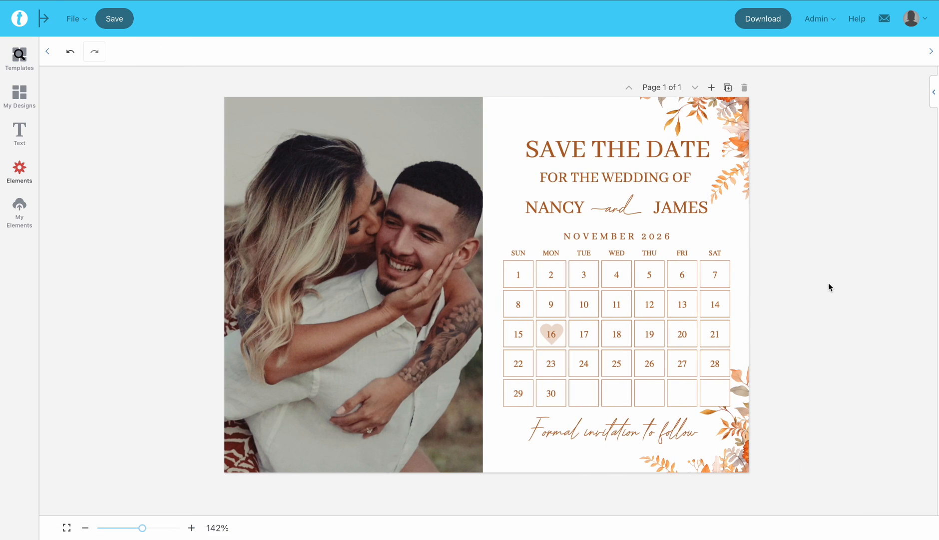